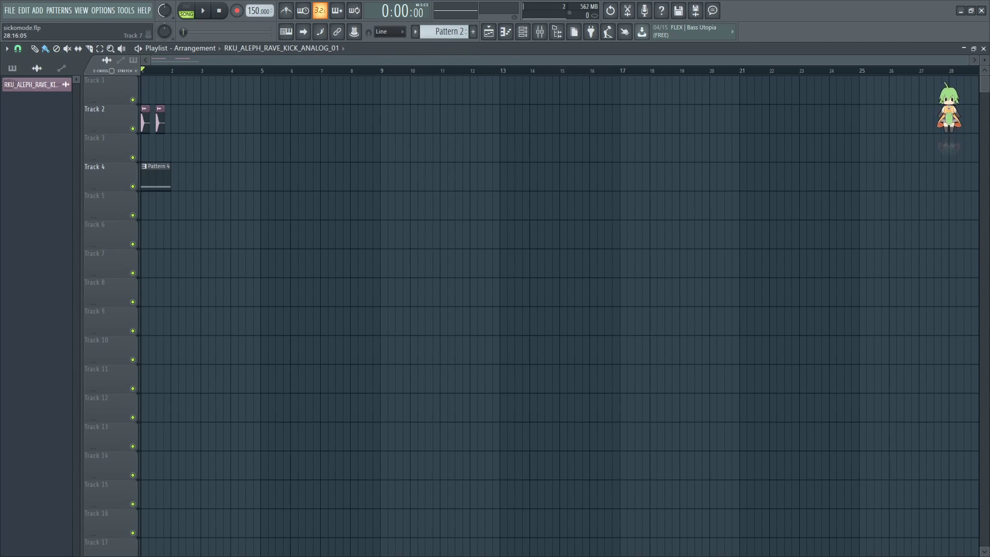
- Play back the existing kick and pattern arrangement from the start of the song
{"action": "left_click", "coordinate": [208, 12]}
{"action": "left_click", "coordinate": [209, 12]}
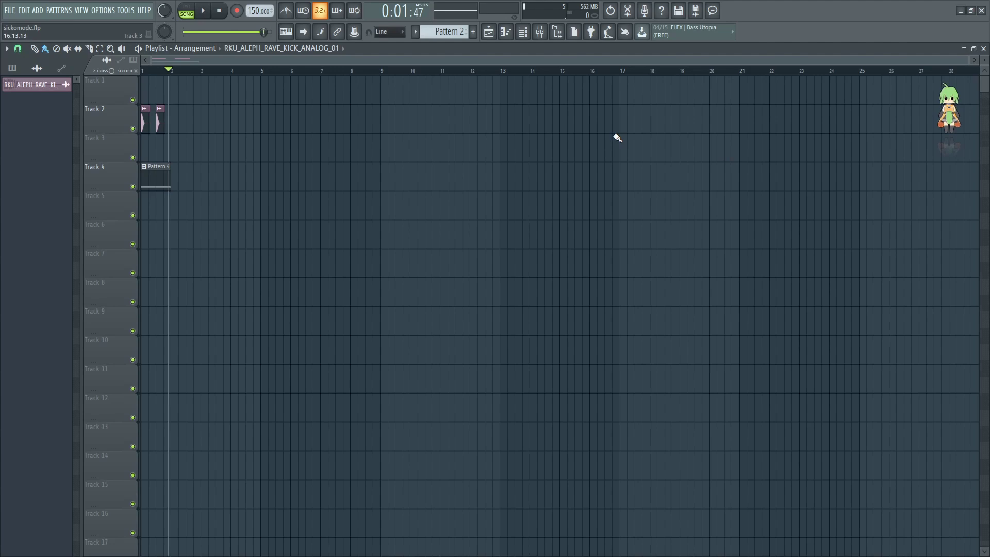
- Open the Serum #2 instrument from the channel rack
{"action": "left_click", "coordinate": [540, 32]}
{"action": "left_click", "coordinate": [540, 32]}
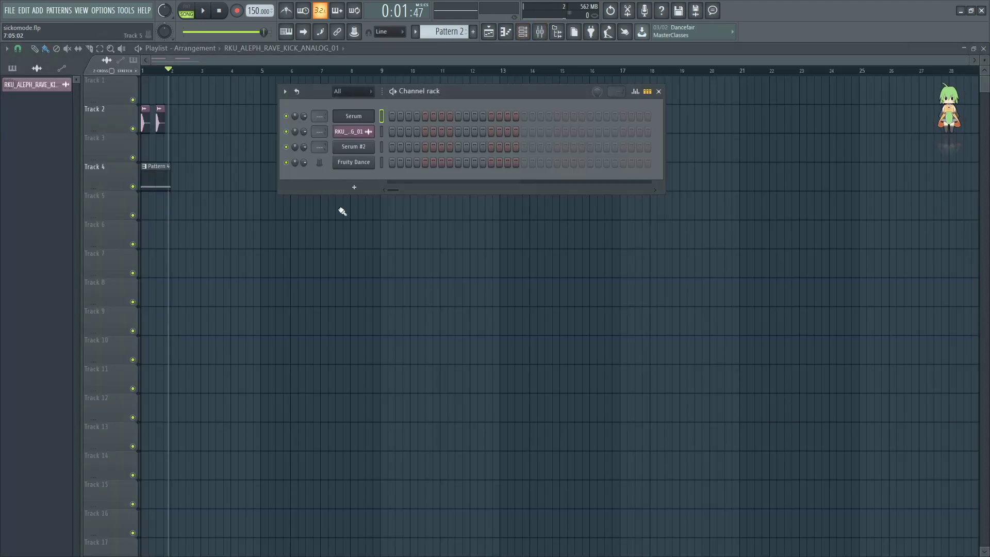
{"action": "left_click", "coordinate": [354, 146]}
{"action": "left_click_drag", "start_coordinate": [529, 70], "coordinate": [581, 72]}
{"action": "left_click", "coordinate": [282, 103]}
{"action": "left_click", "coordinate": [382, 116]}
{"action": "left_click", "coordinate": [355, 146]}
{"action": "left_click", "coordinate": [354, 147]}
{"action": "left_click", "coordinate": [311, 102]}
{"action": "left_click", "coordinate": [352, 116]}
{"action": "left_click", "coordinate": [351, 147]}
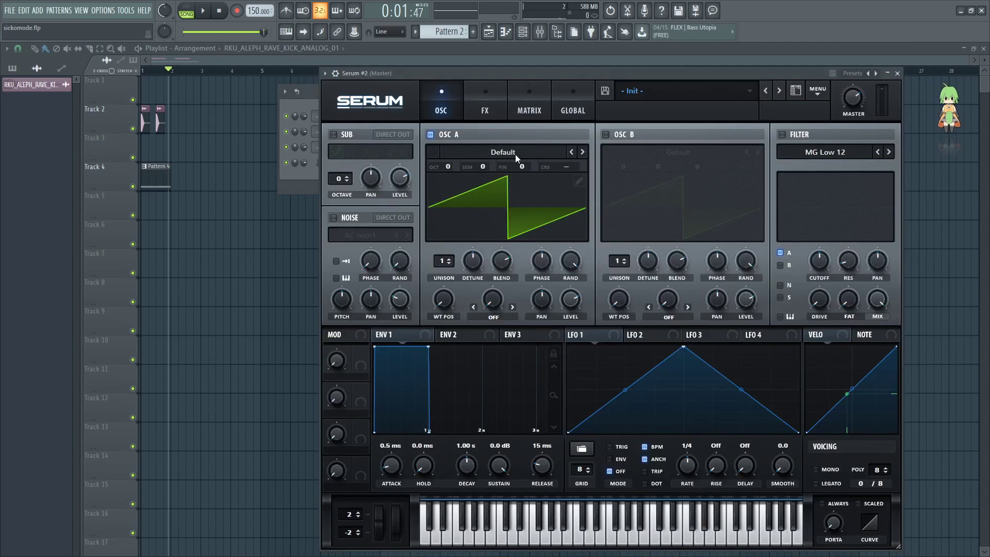
- Close the channel rack, playlist and kick sample windows, and centre the Serum #2 window in the workspace
{"action": "left_click_drag", "start_coordinate": [654, 73], "coordinate": [710, 31]}
{"action": "left_click", "coordinate": [336, 94]}
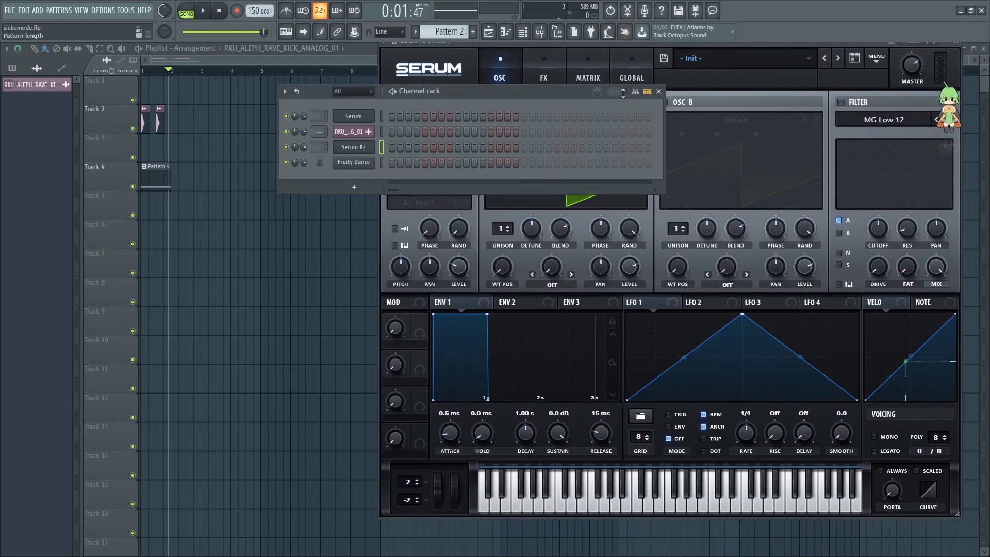
{"action": "left_click", "coordinate": [659, 94]}
{"action": "left_click", "coordinate": [983, 49]}
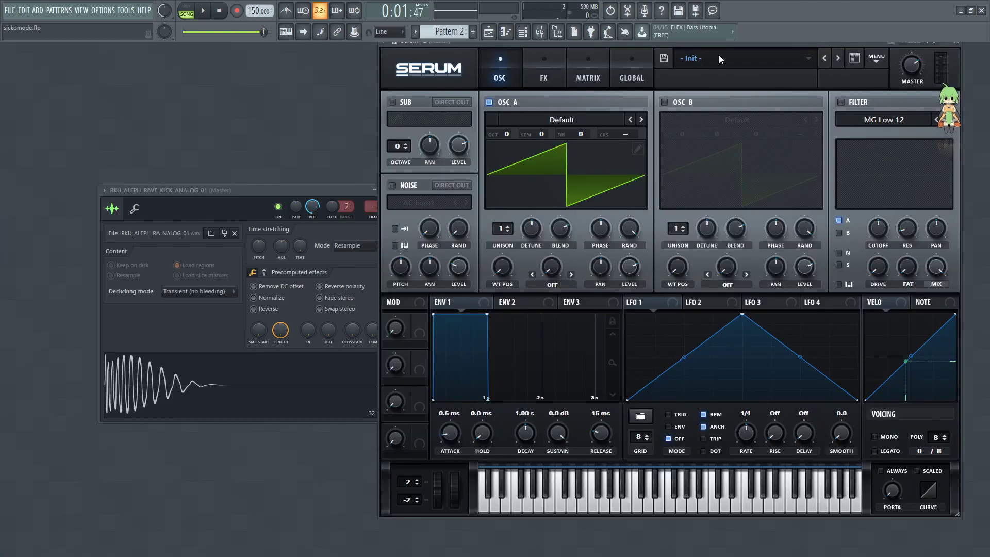
{"action": "left_click", "coordinate": [350, 189]}
{"action": "left_click", "coordinate": [384, 191]}
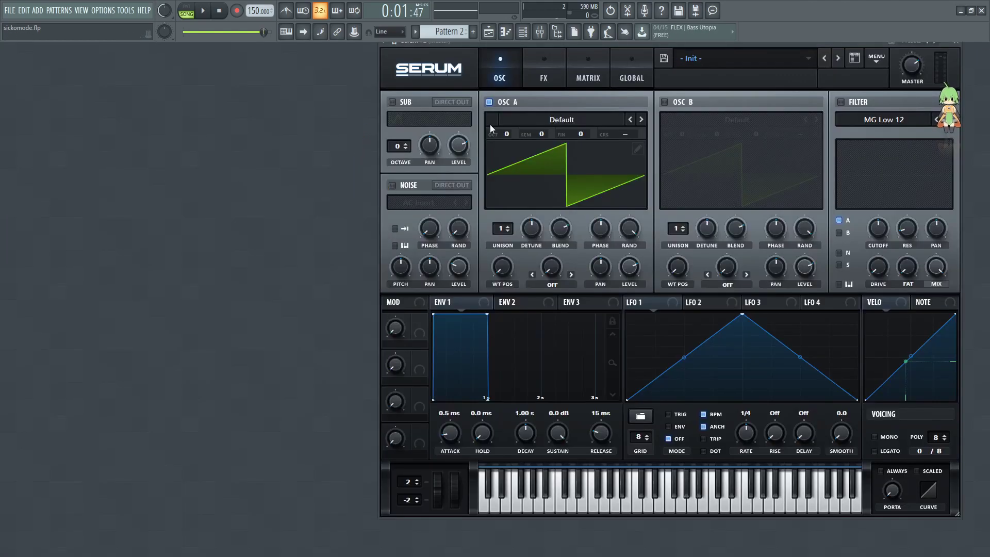
{"action": "left_click_drag", "start_coordinate": [589, 44], "coordinate": [447, 73]}
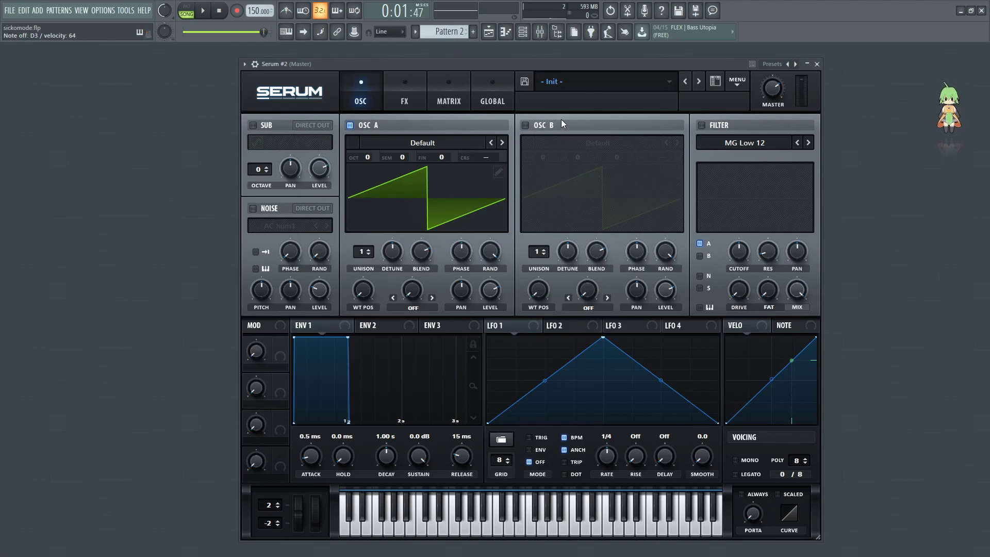
- Enable oscillator B and load the Digital wavetable Razor into oscillator A
{"action": "left_click", "coordinate": [417, 142]}
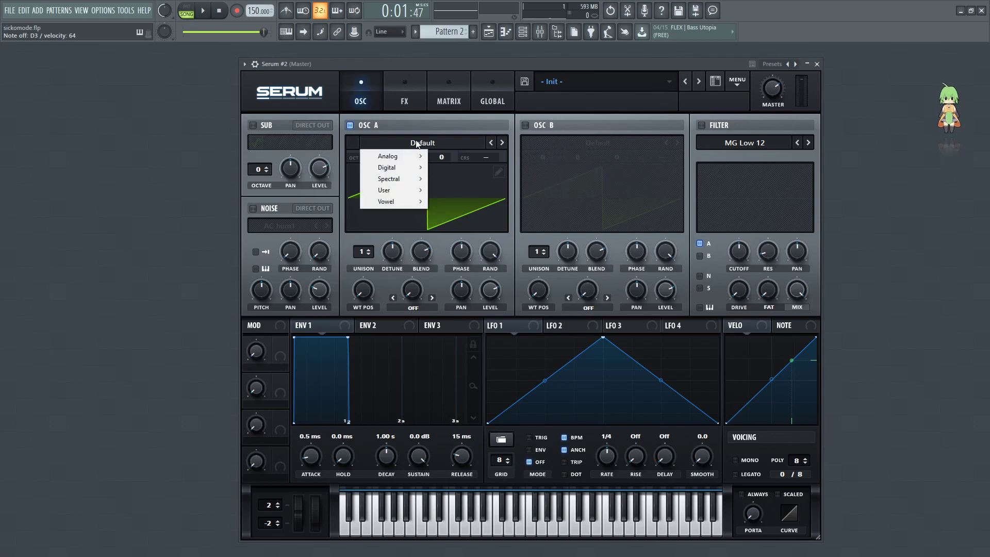
{"action": "left_click", "coordinate": [541, 124]}
{"action": "left_click", "coordinate": [418, 143]}
{"action": "mouse_move", "coordinate": [416, 155]}
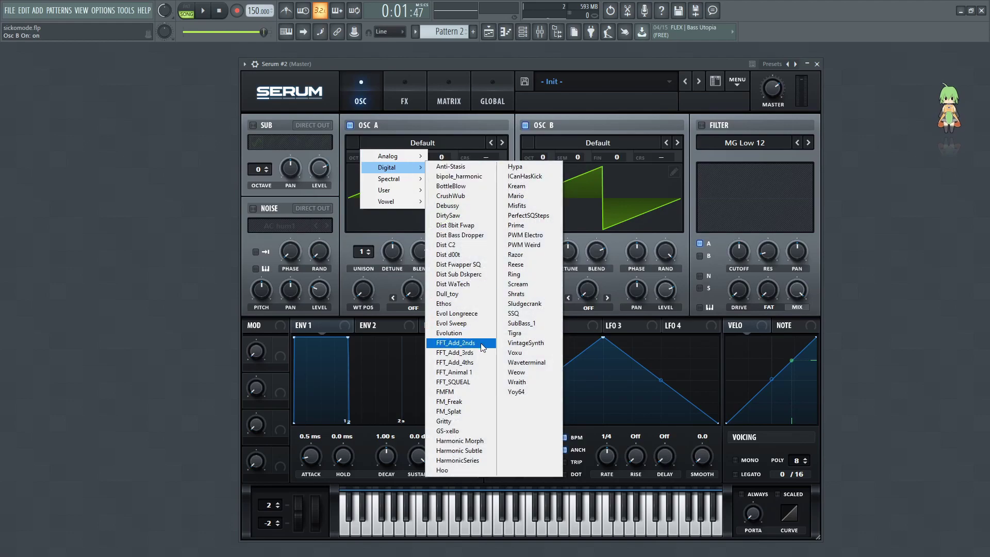
{"action": "left_click", "coordinate": [519, 254]}
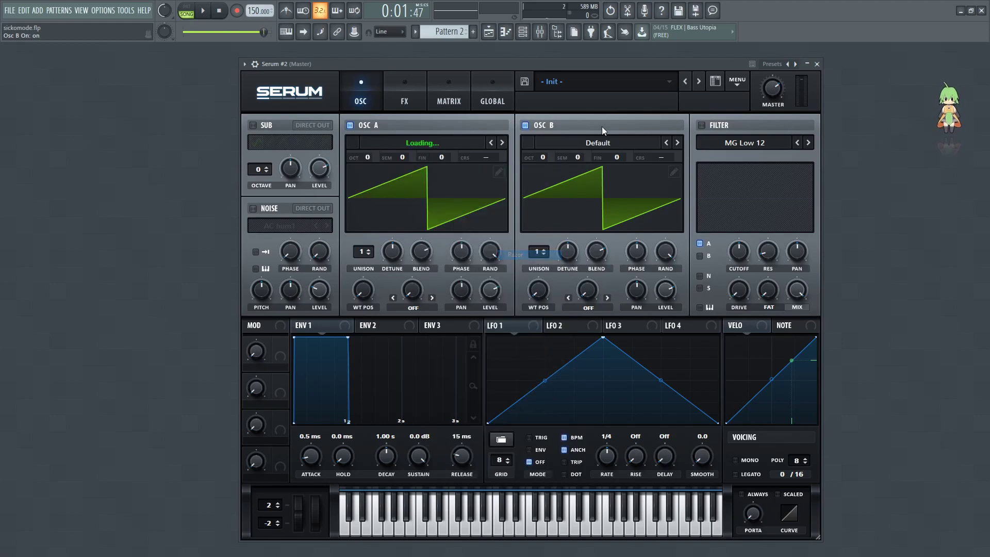
- Set oscillator A's wavetable position to 256 and its unison to 3 voices
{"action": "left_click_drag", "start_coordinate": [363, 291], "coordinate": [369, 163]}
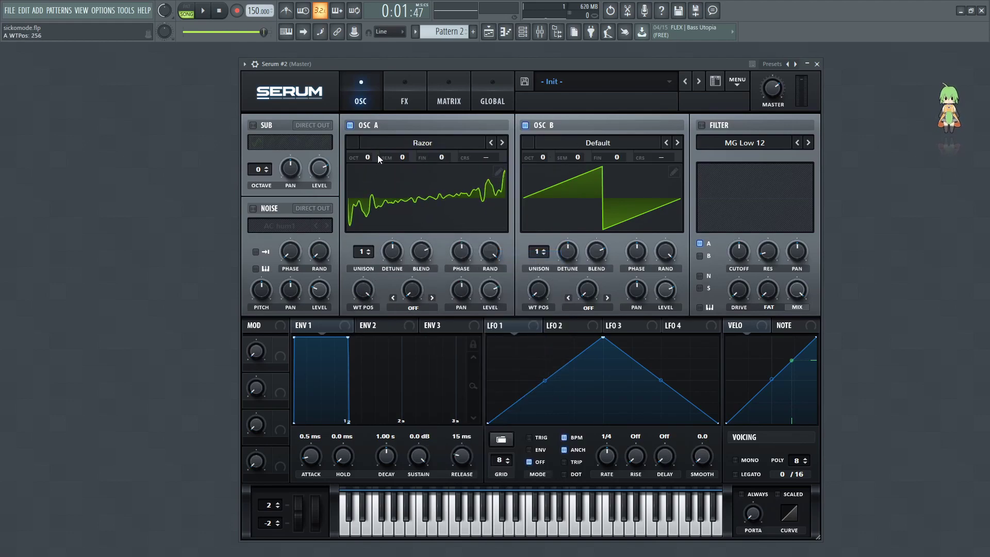
{"action": "scroll", "coordinate": [366, 251], "scroll_direction": "up", "scroll_amount": 1}
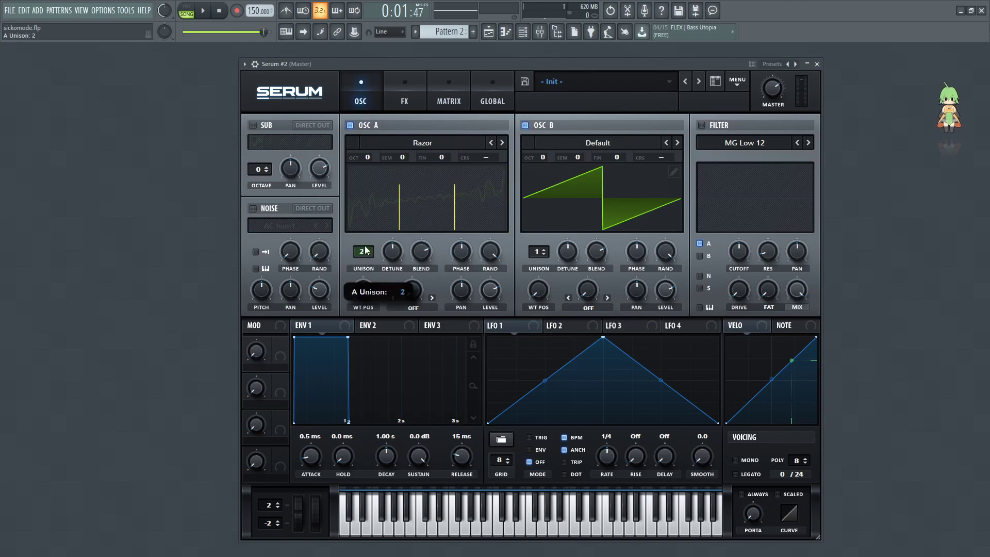
{"action": "scroll", "coordinate": [365, 251], "scroll_direction": "up", "scroll_amount": 1}
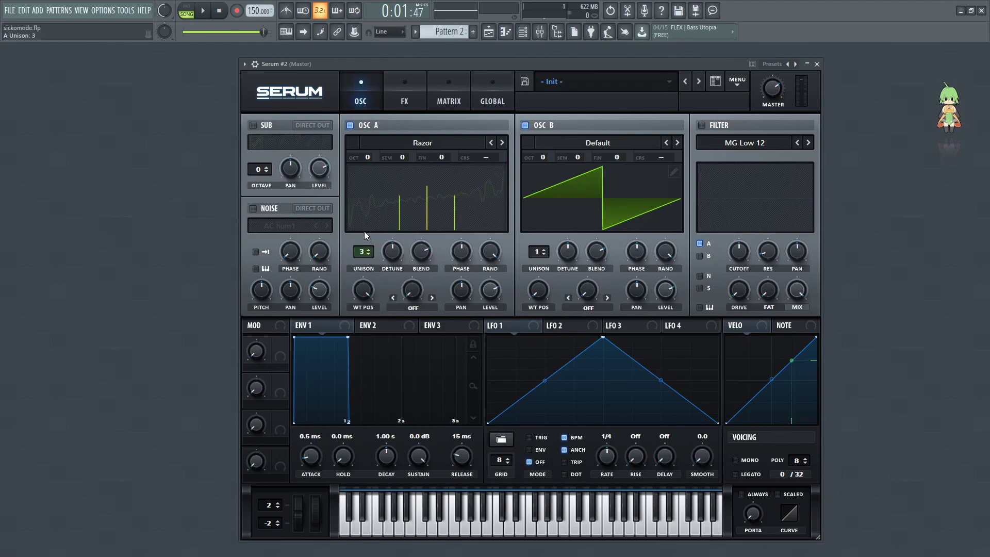
- Load the Digital wavetable FM_Freak into oscillator B with 3 unison voices and the octave at -1
{"action": "left_click", "coordinate": [569, 145]}
{"action": "mouse_move", "coordinate": [580, 169]}
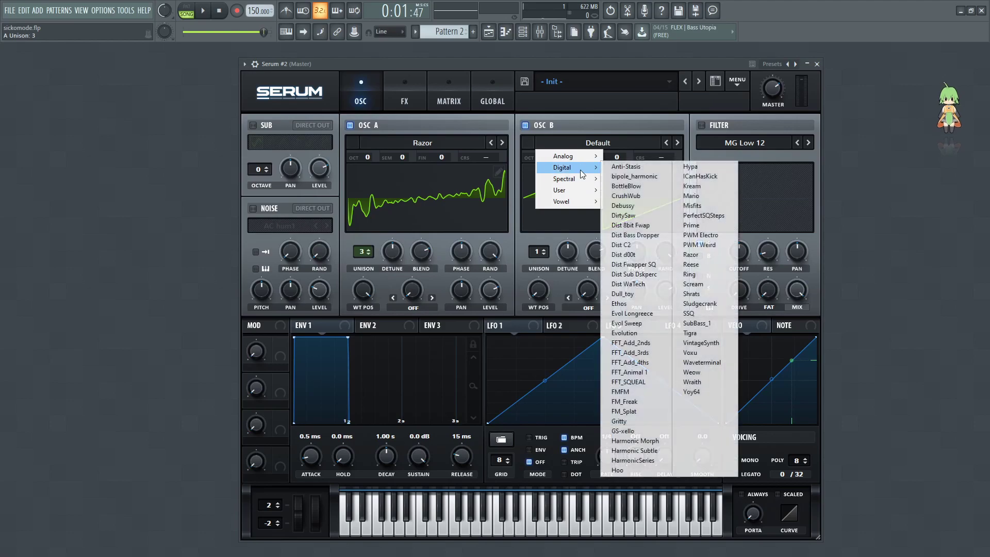
{"action": "left_click", "coordinate": [637, 404]}
{"action": "scroll", "coordinate": [538, 252], "scroll_direction": "up", "scroll_amount": 2}
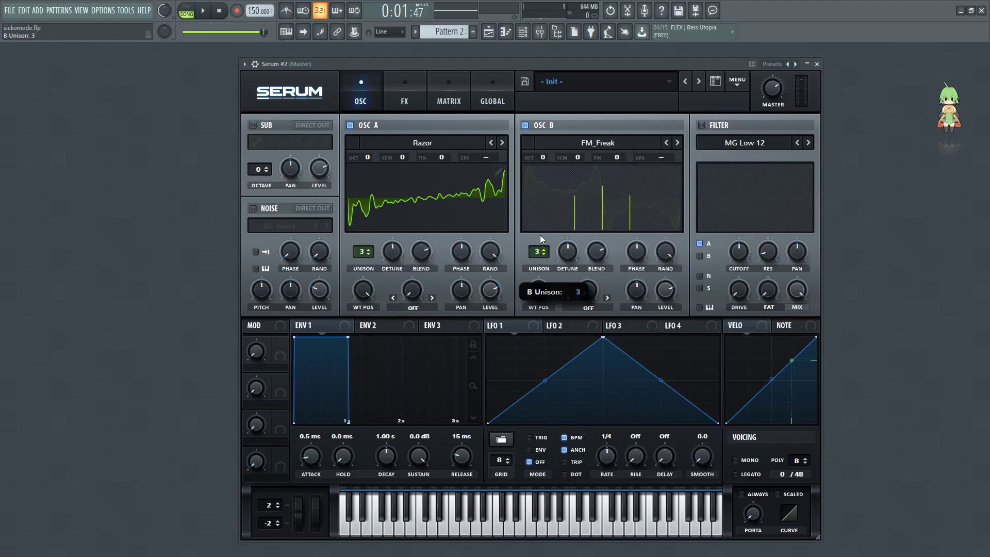
{"action": "left_click_drag", "start_coordinate": [541, 157], "coordinate": [540, 169]}
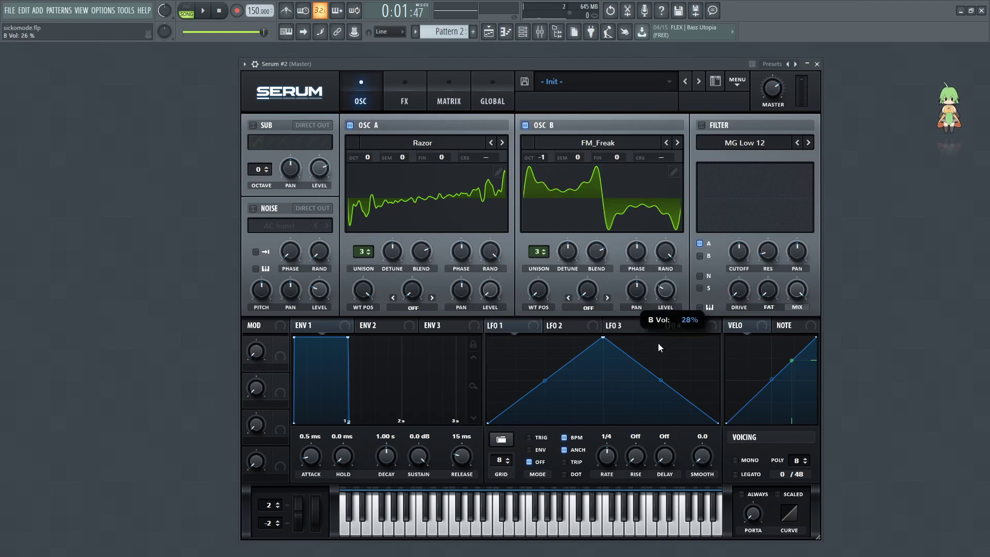
- Set oscillator B's unison detune to 0.10 and turn down the random phase of both oscillators
{"action": "left_click_drag", "start_coordinate": [566, 253], "coordinate": [565, 274]}
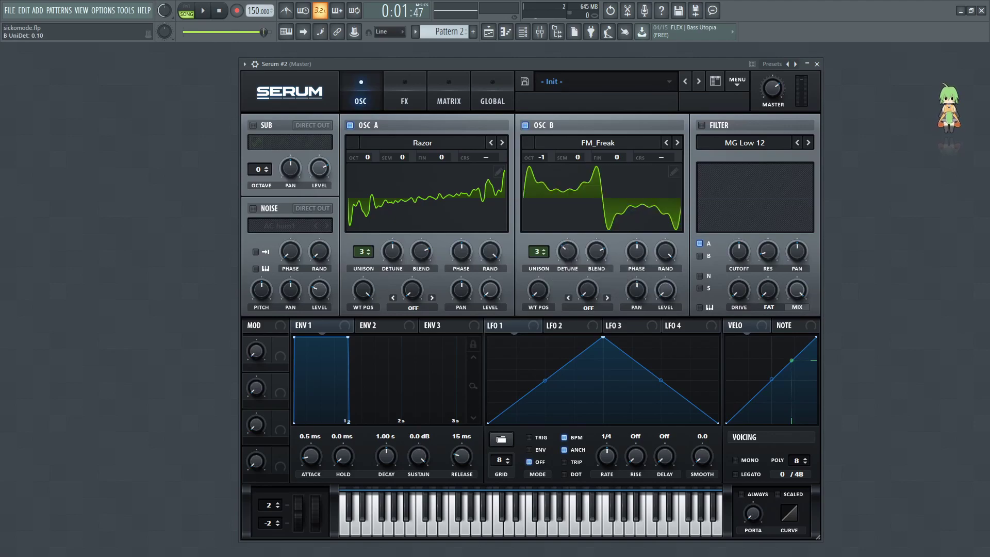
{"action": "left_click", "coordinate": [574, 261]}
{"action": "left_click", "coordinate": [491, 254]}
{"action": "left_click", "coordinate": [664, 253]}
- Set LFO 1 to Trig mode at a 1/2 rate and shape it with a fast curved rise and a long, slightly bowed fall
{"action": "left_click_drag", "start_coordinate": [606, 452], "coordinate": [606, 460]}
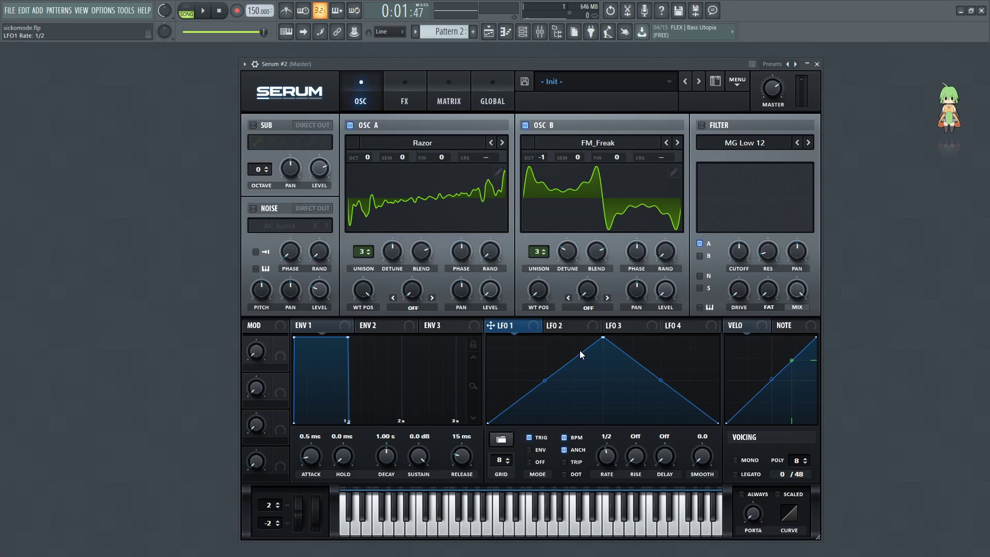
{"action": "left_click_drag", "start_coordinate": [603, 338], "coordinate": [509, 312]}
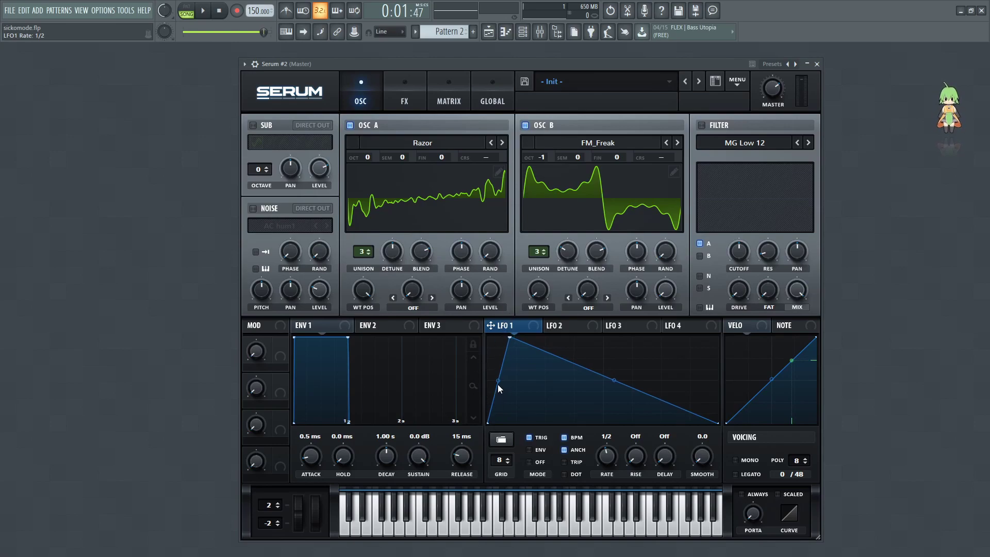
{"action": "left_click_drag", "start_coordinate": [497, 381], "coordinate": [495, 369]}
{"action": "left_click_drag", "start_coordinate": [617, 381], "coordinate": [617, 380]}
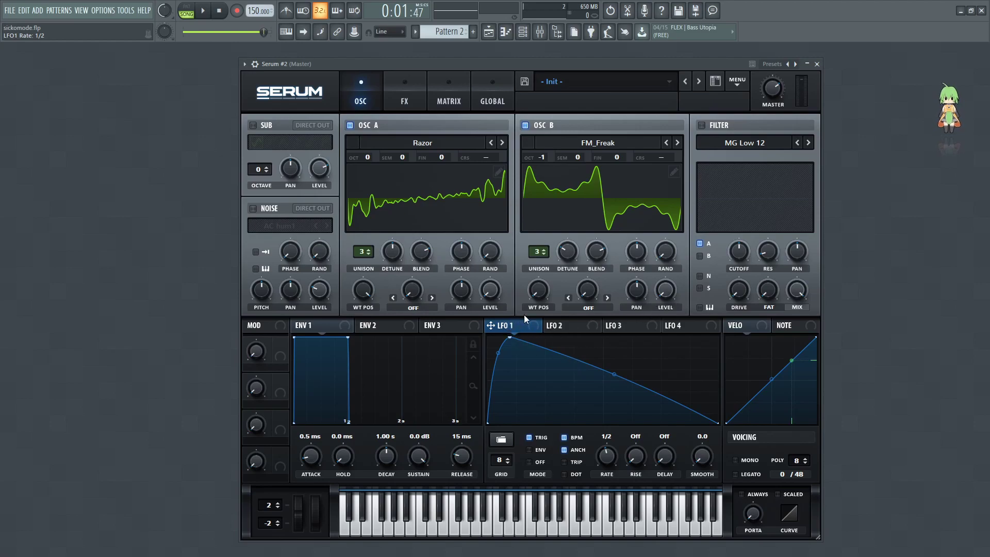
- Set oscillator B's warp mode to FM (from A) with a raised amount, and assign LFO 1 to oscillator B's level
{"action": "left_click", "coordinate": [591, 308]}
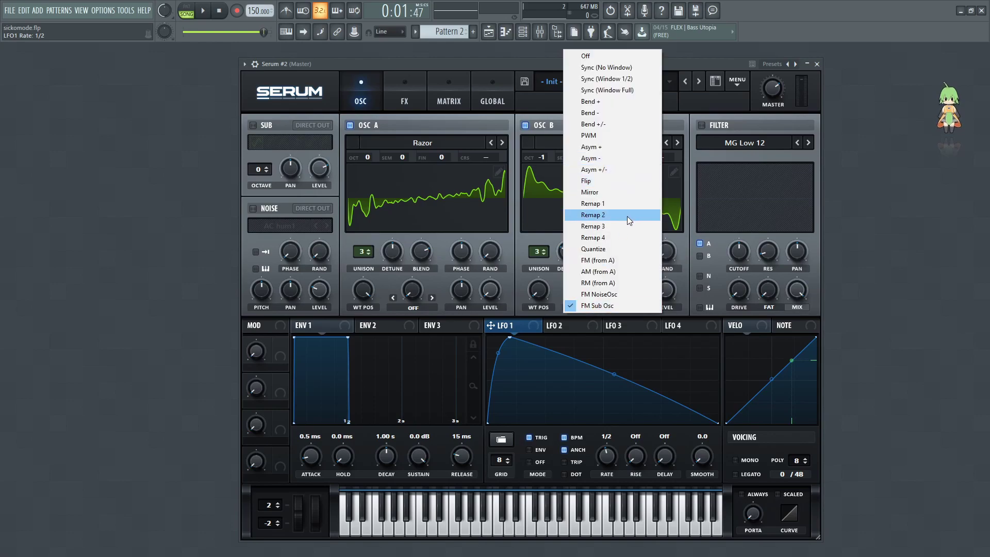
{"action": "left_click", "coordinate": [619, 260]}
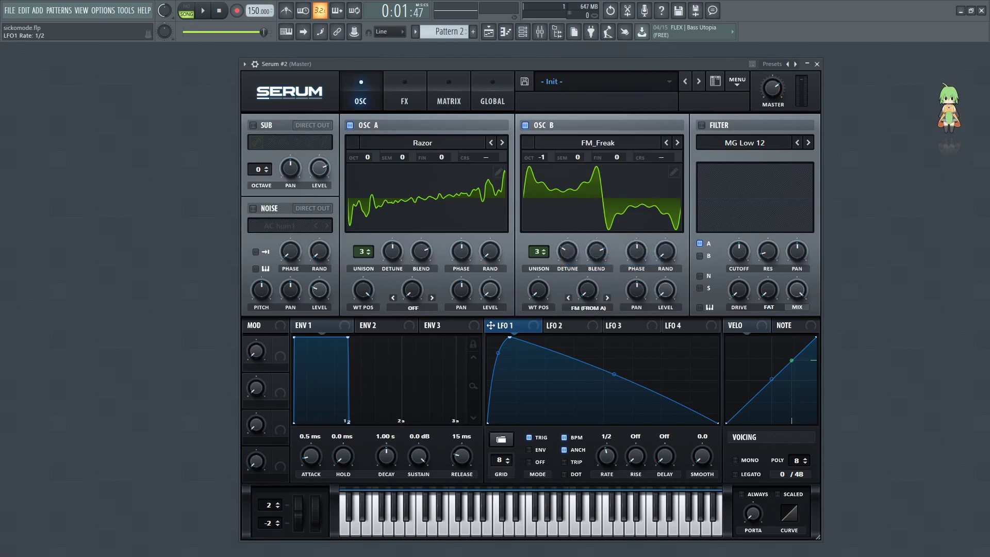
{"action": "left_click_drag", "start_coordinate": [585, 291], "coordinate": [591, 265]}
{"action": "left_click_drag", "start_coordinate": [510, 325], "coordinate": [648, 302]}
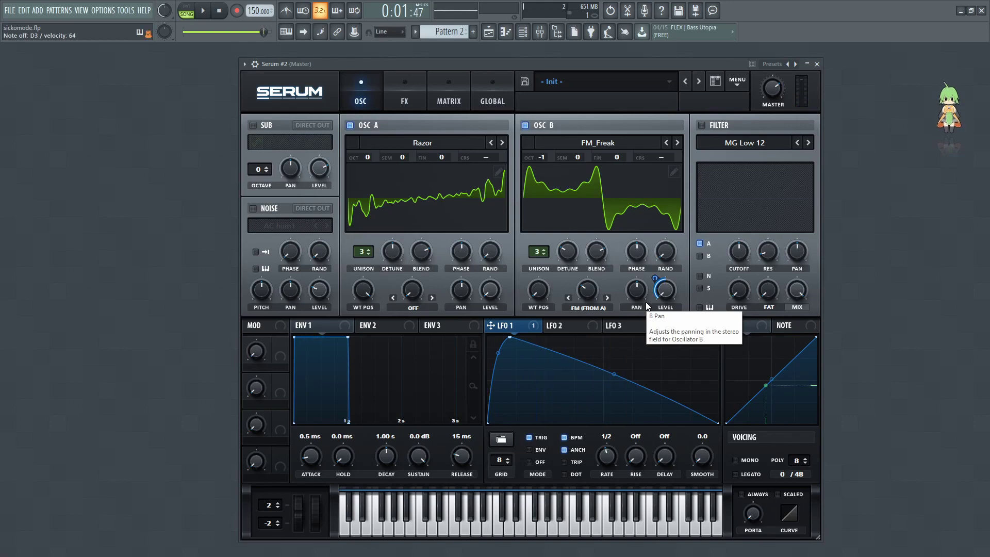
- Enable the filter, set its type to Band 24 and turn the cutoff down
{"action": "left_click", "coordinate": [701, 125]}
{"action": "left_click", "coordinate": [742, 143]}
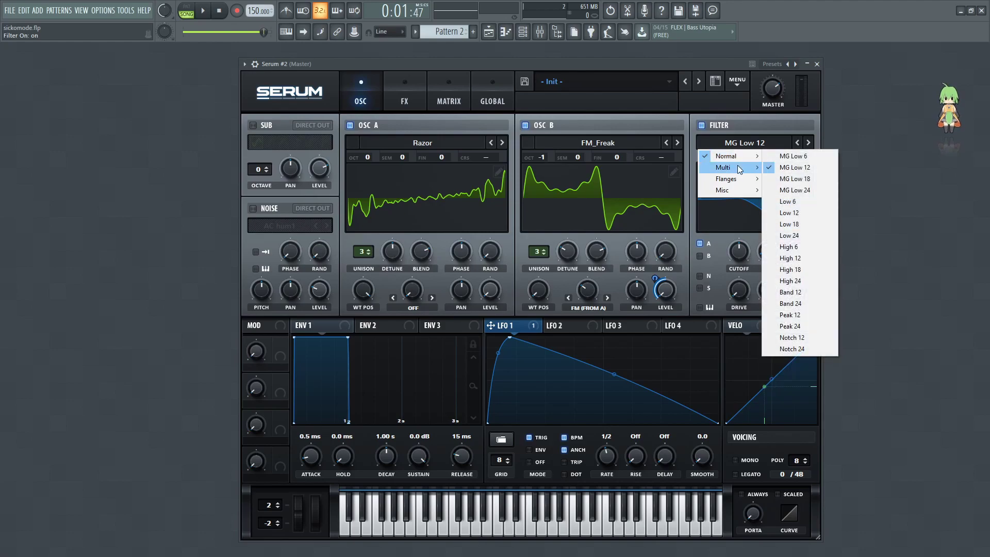
{"action": "left_click", "coordinate": [821, 303]}
{"action": "left_click_drag", "start_coordinate": [740, 261], "coordinate": [728, 339]}
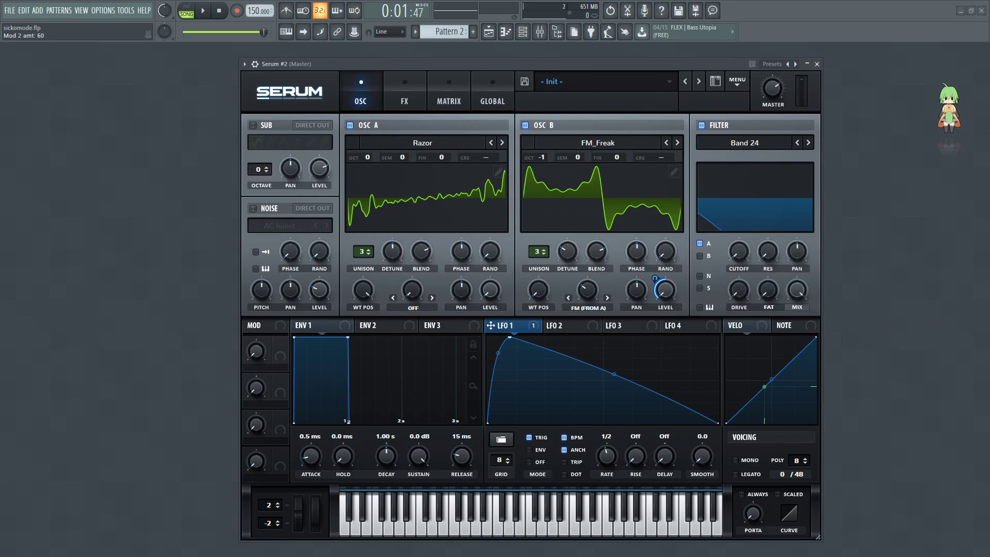
- Modulate the filter cutoff by 54 and the resonance by 60 with LFO 1, and route oscillator B instead of A through the filter
{"action": "left_click_drag", "start_coordinate": [517, 330], "coordinate": [727, 262]}
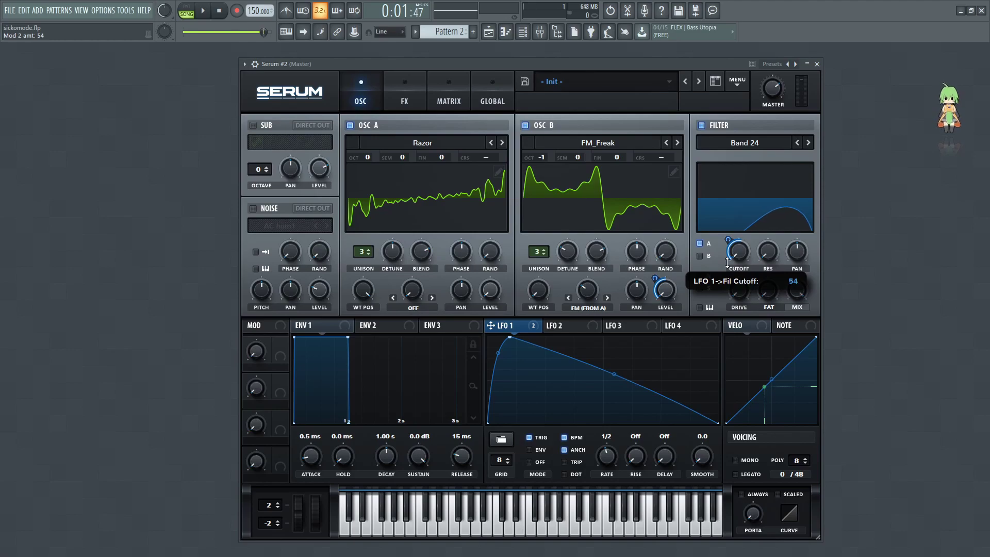
{"action": "left_click_drag", "start_coordinate": [512, 325], "coordinate": [758, 264]}
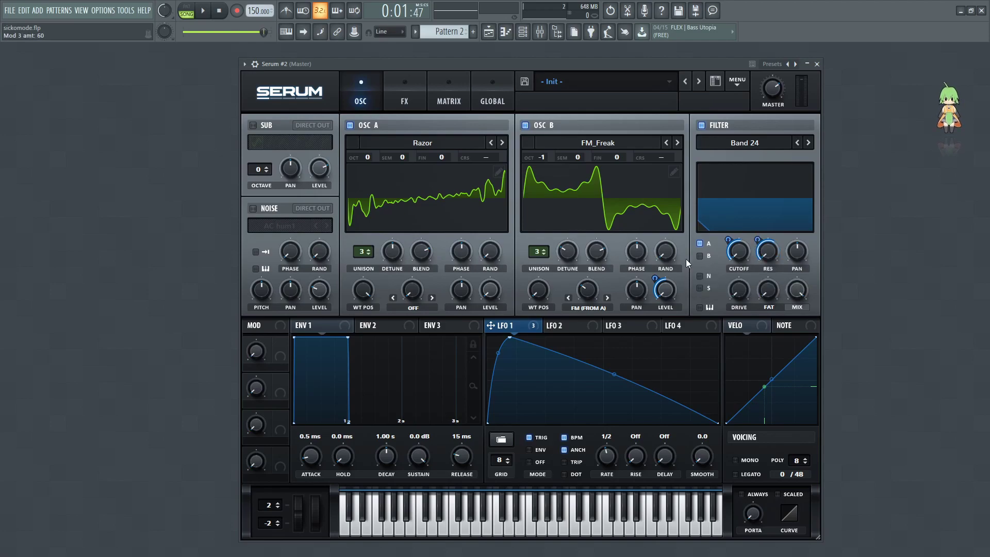
{"action": "left_click", "coordinate": [700, 257]}
{"action": "left_click", "coordinate": [700, 243]}
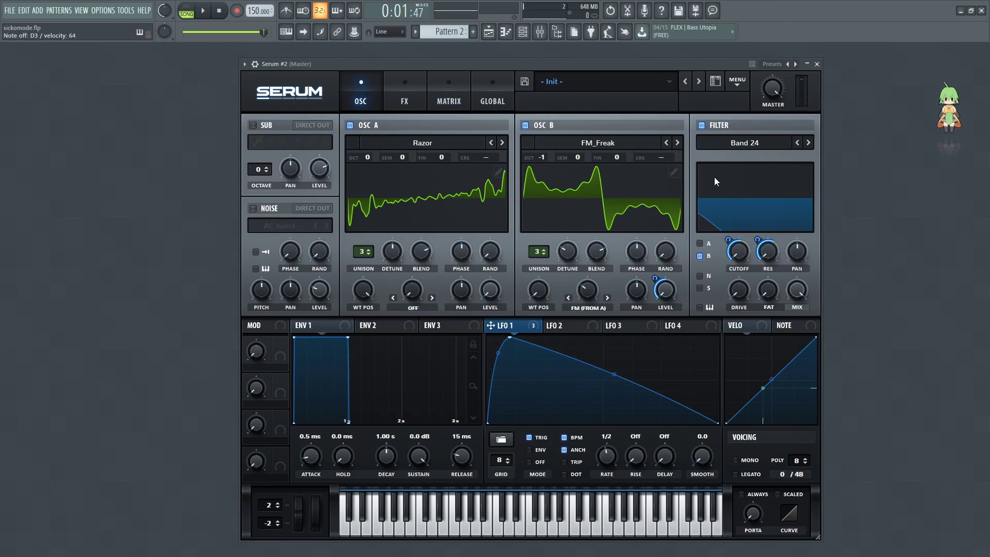
- Enable the Distortion effect and move it to the start of the effects chain
{"action": "left_click", "coordinate": [404, 106]}
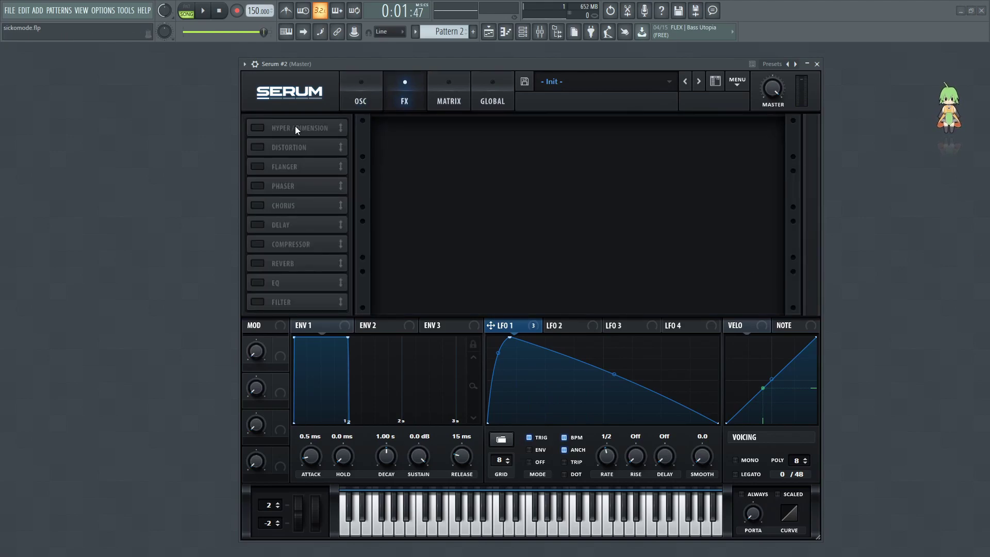
{"action": "left_click", "coordinate": [258, 148]}
{"action": "left_click_drag", "start_coordinate": [287, 147], "coordinate": [287, 128]}
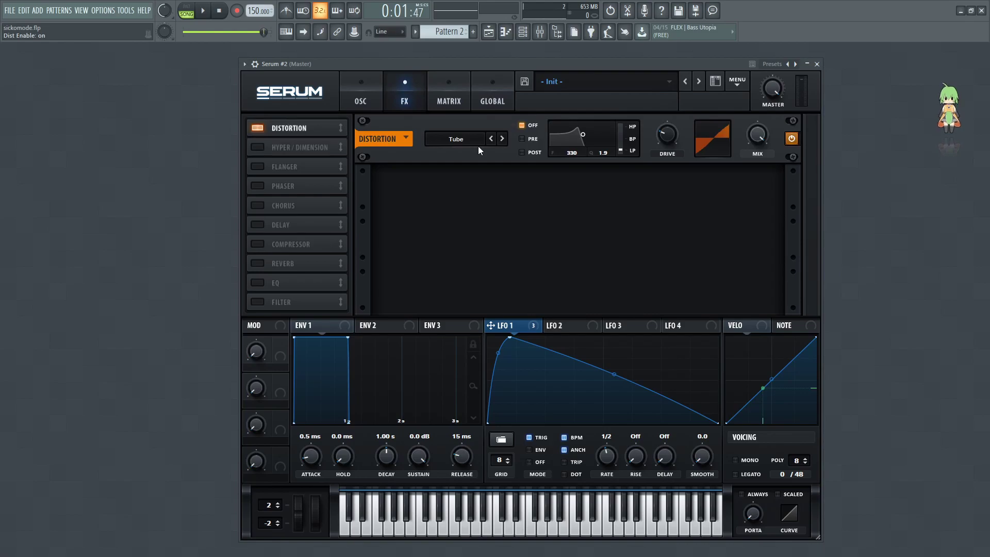
- Step through the distortion types and choose Sine Shaper
{"action": "left_click", "coordinate": [502, 138]}
{"action": "left_click", "coordinate": [502, 139]}
{"action": "left_click", "coordinate": [502, 139]}
{"action": "left_click", "coordinate": [502, 139]}
{"action": "left_click", "coordinate": [502, 139]}
{"action": "left_click", "coordinate": [502, 139]}
{"action": "left_click", "coordinate": [502, 139]}
{"action": "left_click", "coordinate": [502, 139]}
{"action": "left_click", "coordinate": [488, 141]}
{"action": "left_click", "coordinate": [491, 140]}
{"action": "left_click", "coordinate": [503, 139]}
{"action": "left_click", "coordinate": [502, 138]}
{"action": "left_click", "coordinate": [502, 139]}
{"action": "left_click", "coordinate": [502, 139]}
{"action": "left_click", "coordinate": [502, 139]}
{"action": "left_click", "coordinate": [502, 139]}
{"action": "left_click", "coordinate": [502, 139]}
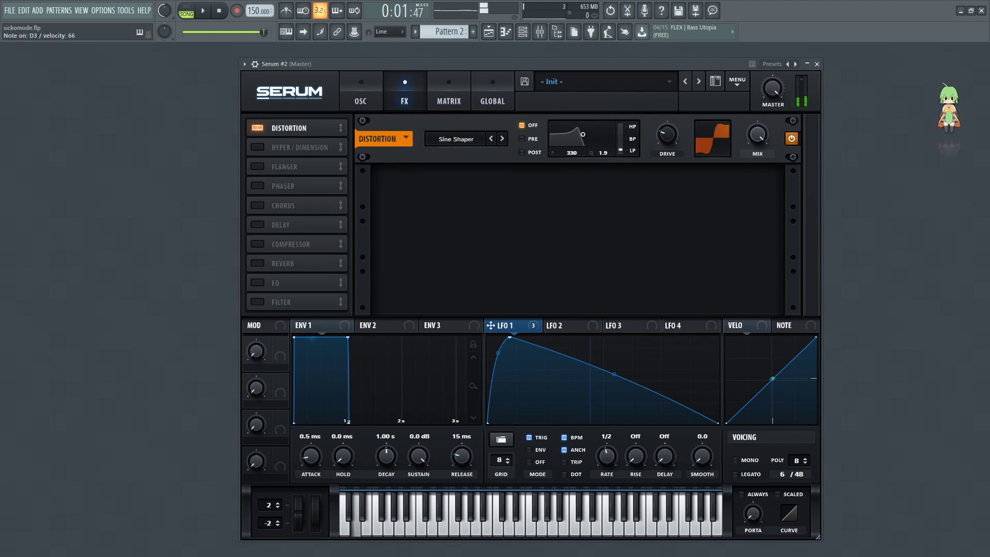
- Set the distortion drive to 30%, turn its mix down and modulate the mix with LFO 1
{"action": "left_click", "coordinate": [667, 135]}
{"action": "left_click_drag", "start_coordinate": [673, 137], "coordinate": [673, 132]}
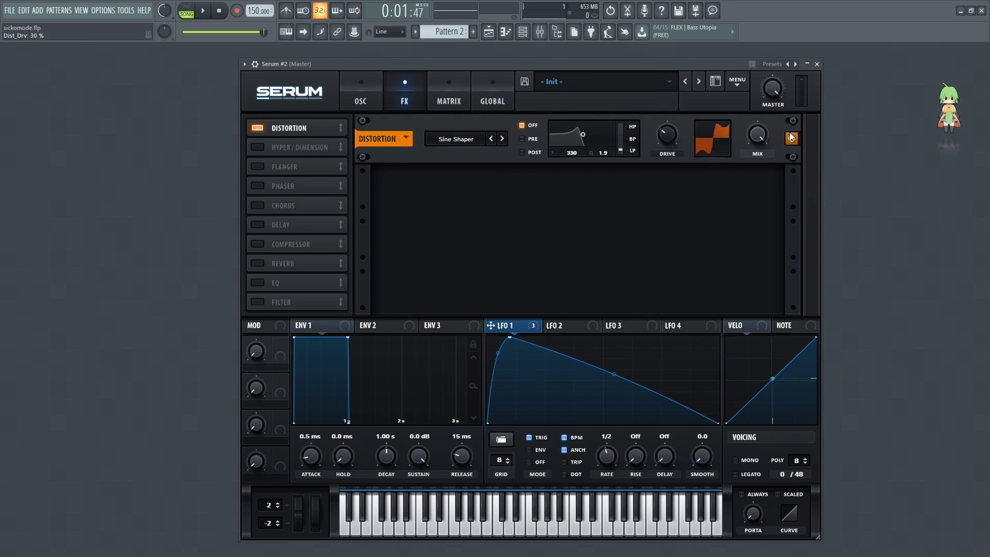
{"action": "left_click_drag", "start_coordinate": [762, 135], "coordinate": [738, 298]}
{"action": "left_click_drag", "start_coordinate": [536, 324], "coordinate": [746, 157]}
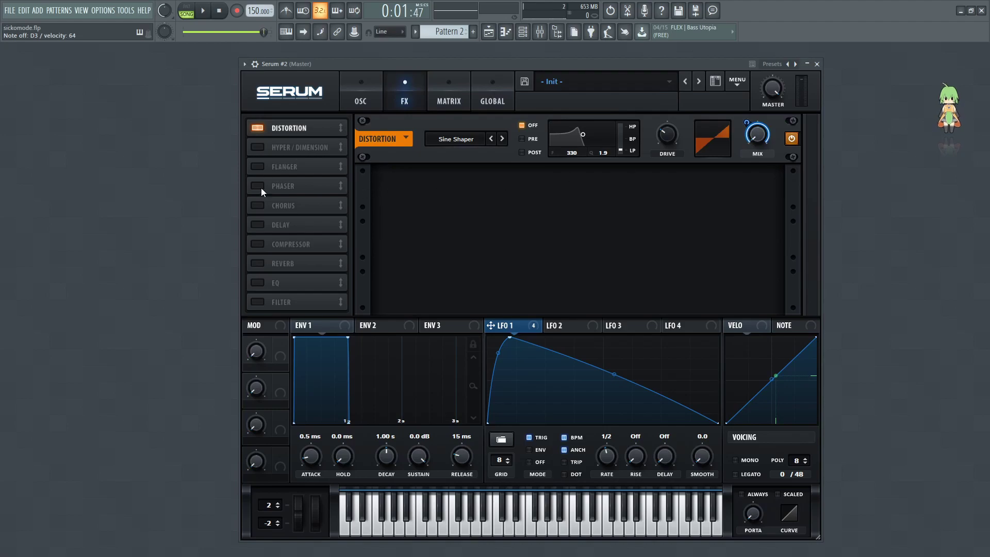
- Move the Compressor directly after Distortion, enable it, and set it to multiband with 10 dB of gain
{"action": "left_click_drag", "start_coordinate": [275, 238], "coordinate": [280, 147]}
{"action": "left_click", "coordinate": [262, 147]}
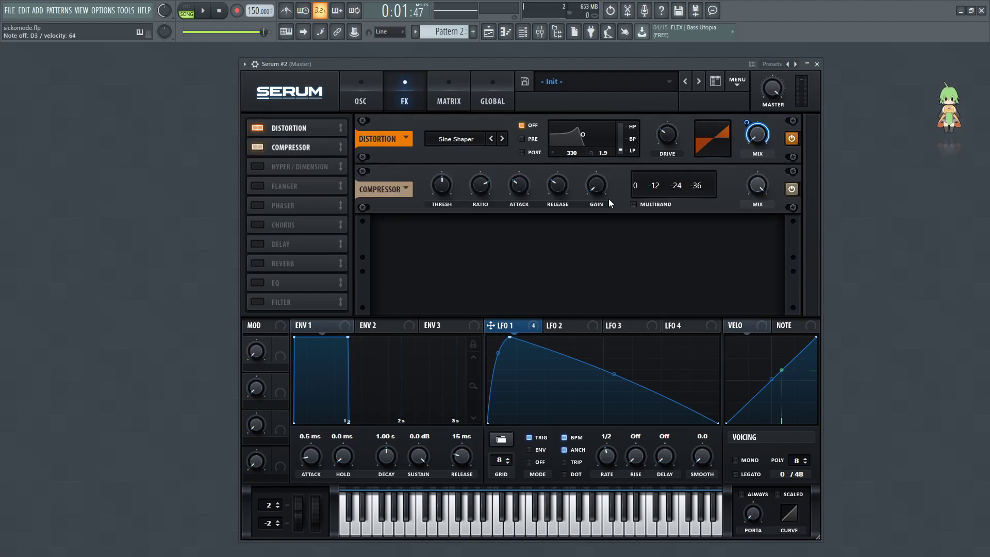
{"action": "left_click", "coordinate": [654, 205]}
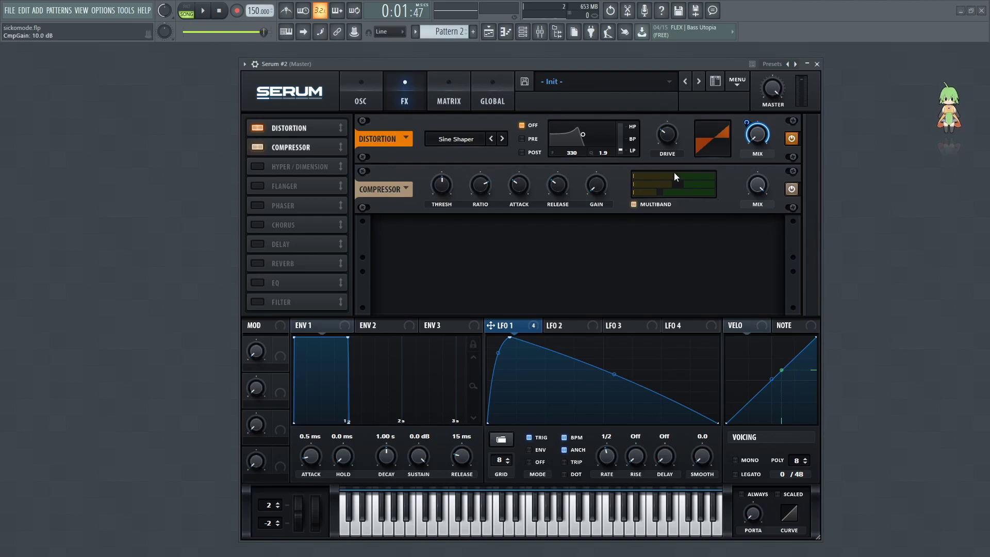
- Fine-tune the compressor gain to about 10.2 dB
{"action": "left_click_drag", "start_coordinate": [597, 170], "coordinate": [597, 157]}
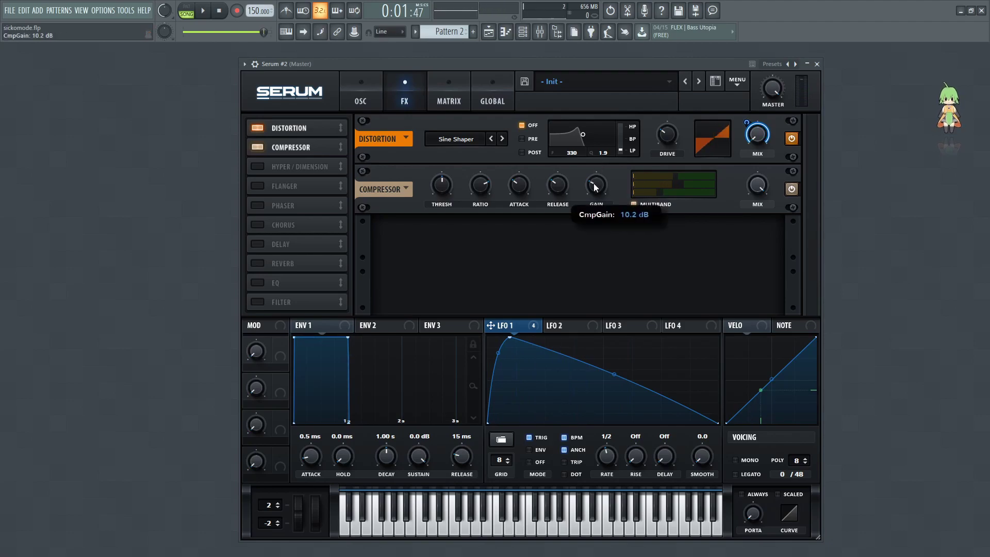
{"action": "scroll", "coordinate": [595, 187], "scroll_direction": "down", "scroll_amount": 1}
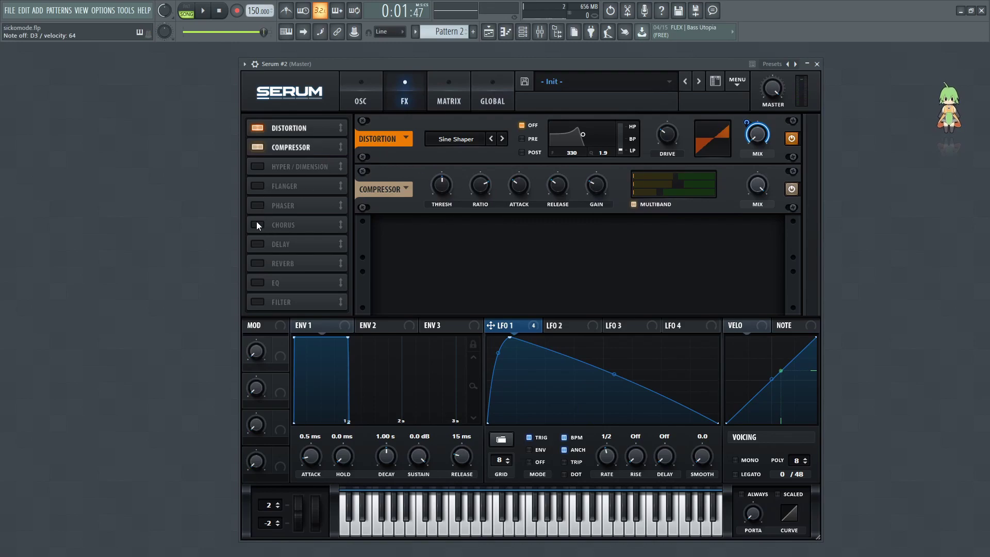
- Enable the Filter effect directly after the Compressor and set its type to Dist.Comb 1 LP
{"action": "left_click", "coordinate": [259, 301]}
{"action": "left_click_drag", "start_coordinate": [290, 304], "coordinate": [281, 166]}
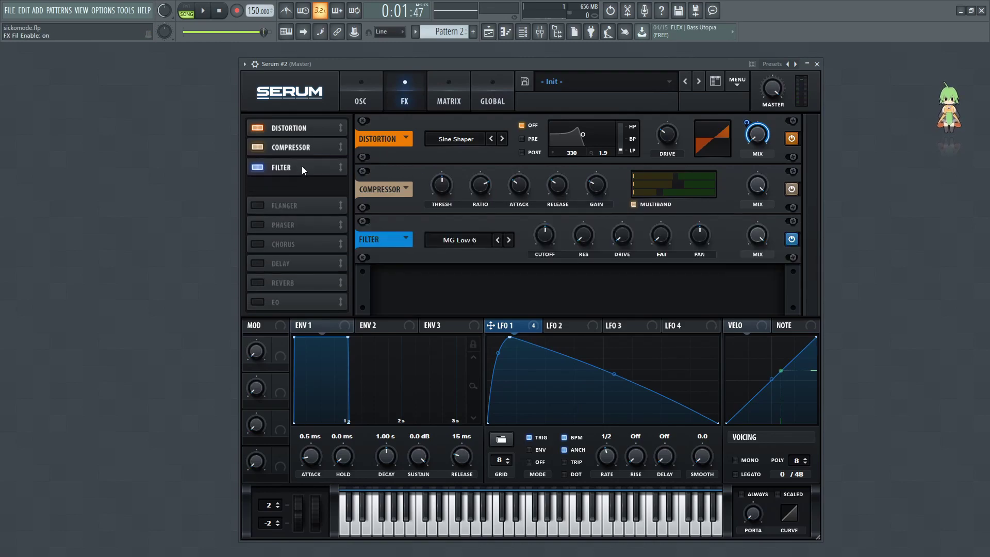
{"action": "left_click", "coordinate": [459, 240]}
{"action": "mouse_move", "coordinate": [452, 287]}
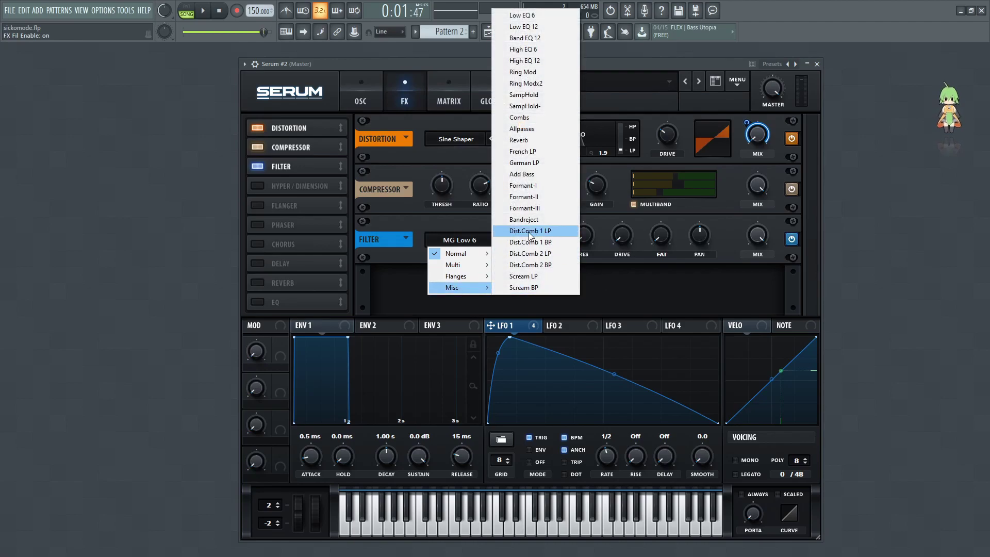
{"action": "left_click", "coordinate": [538, 235]}
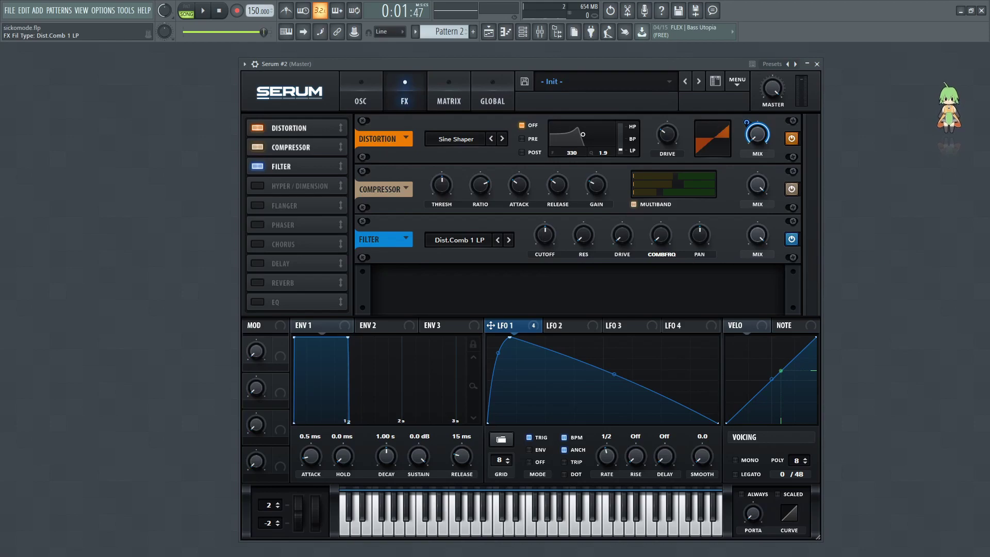
- Raise the effects filter's drive, lower its cutoff and modulate the cutoff with LFO 1
{"action": "left_click_drag", "start_coordinate": [624, 238], "coordinate": [636, 174]}
{"action": "mouse_move", "coordinate": [544, 236]}
{"action": "left_mouse_down"}
{"action": "mouse_move", "coordinate": [536, 316]}
{"action": "mouse_move", "coordinate": [544, 246]}
{"action": "left_mouse_up"}
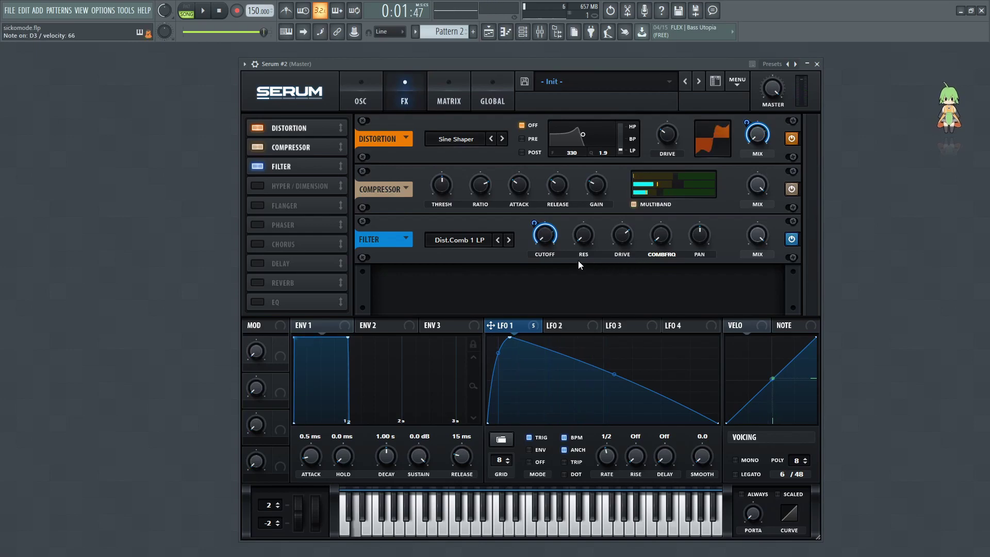
- Enable the Phaser directly after the Filter effect and turn down its rate and feedback
{"action": "left_click_drag", "start_coordinate": [266, 225], "coordinate": [282, 188]}
{"action": "left_click", "coordinate": [250, 184]}
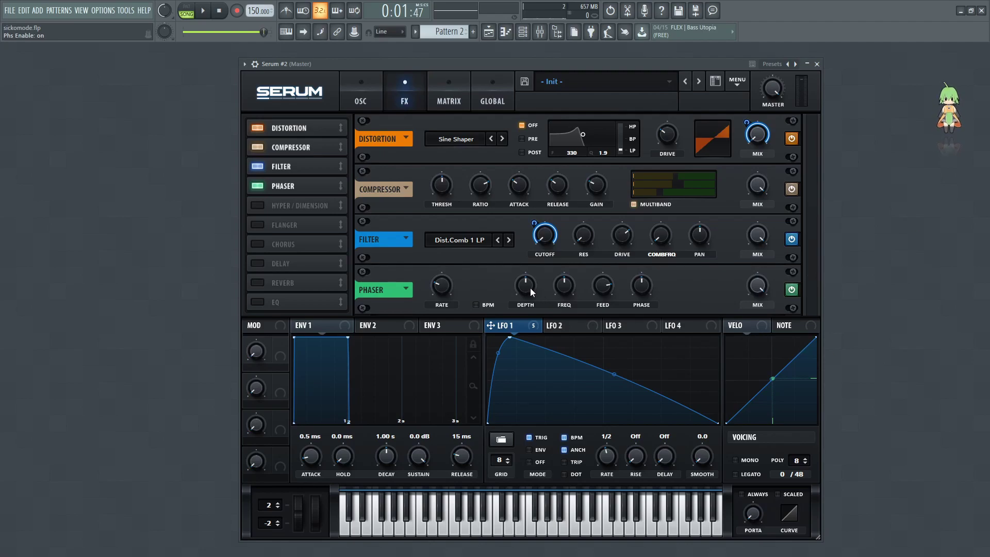
{"action": "left_click_drag", "start_coordinate": [442, 289], "coordinate": [453, 391]}
{"action": "left_click_drag", "start_coordinate": [603, 286], "coordinate": [594, 335]}
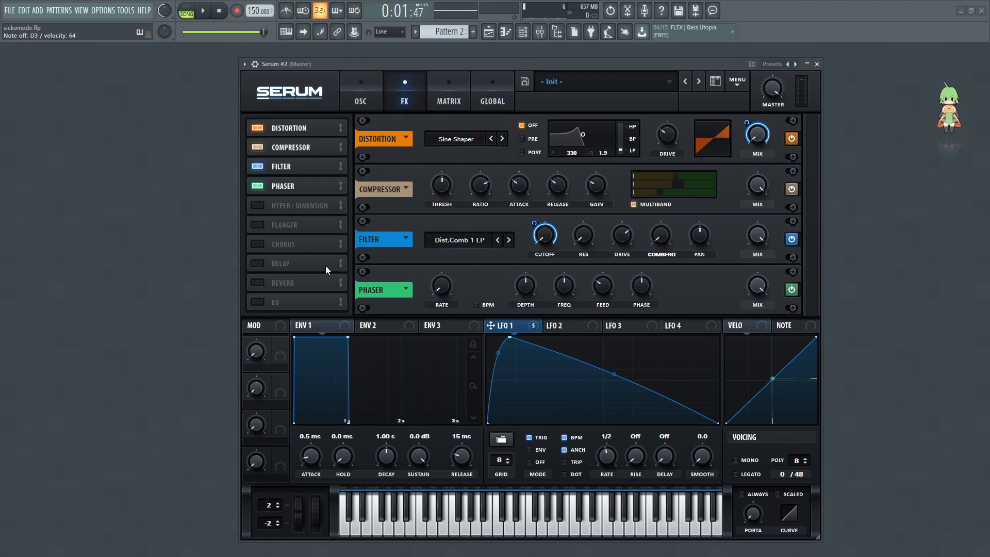
- Enable the EQ directly after the Phaser and set its low-band gain to -5 dB
{"action": "left_click", "coordinate": [257, 302]}
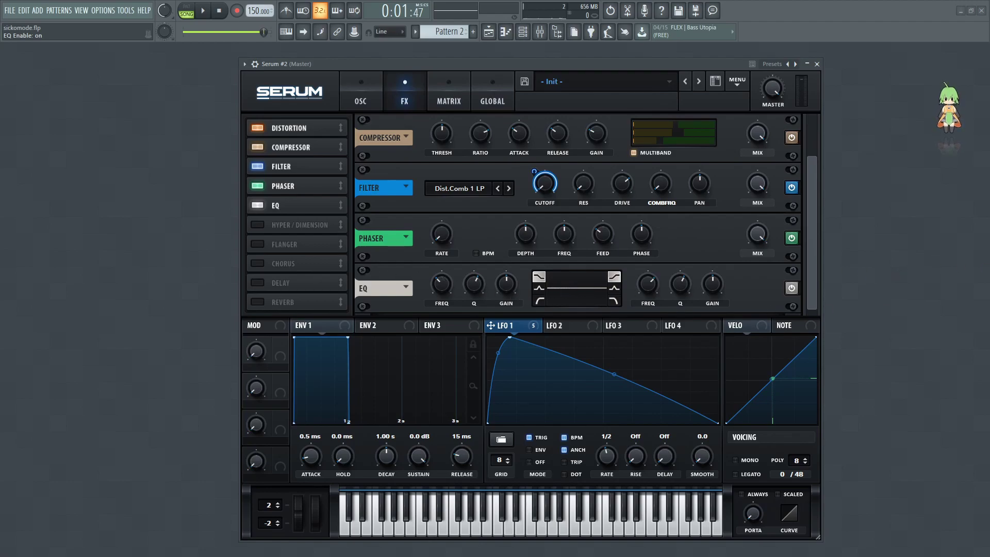
{"action": "left_click_drag", "start_coordinate": [499, 284], "coordinate": [503, 294]}
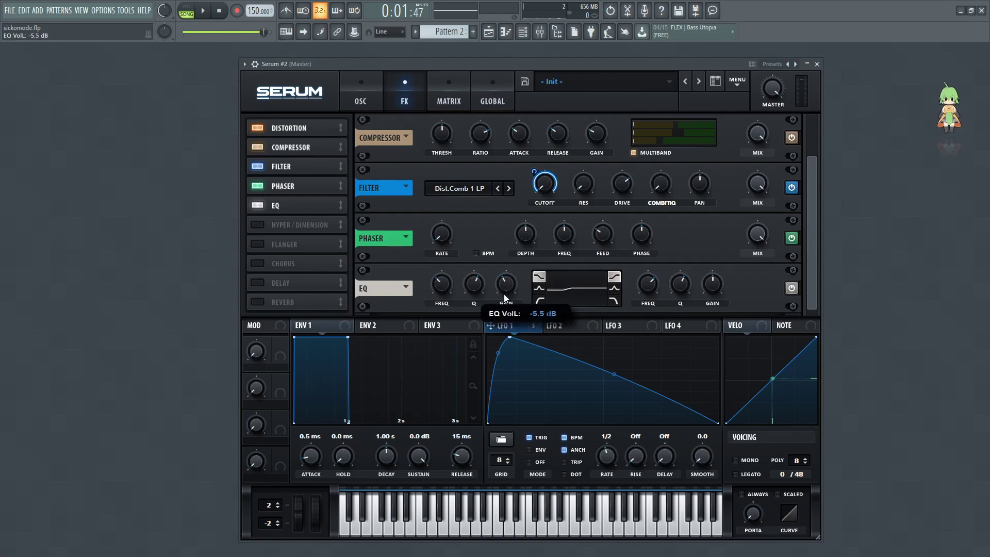
{"action": "double_click", "coordinate": [507, 290]}
{"action": "type", "text": "-5"}
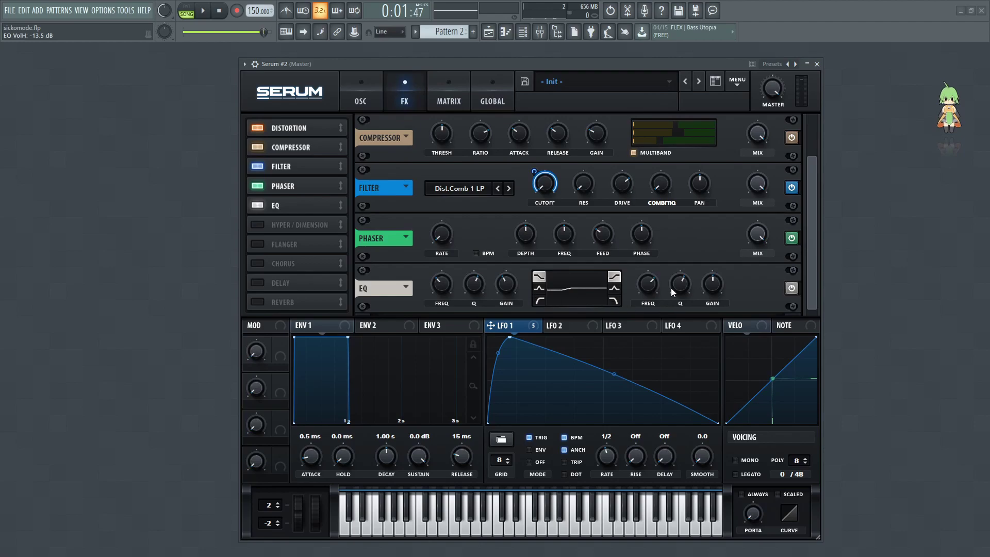
- Switch the EQ's high band to a peak shape, lower its frequency and cut its gain to about -13.3 dB
{"action": "scroll", "coordinate": [650, 307], "scroll_direction": "down", "scroll_amount": 1}
{"action": "left_click", "coordinate": [614, 289]}
{"action": "left_click_drag", "start_coordinate": [714, 286], "coordinate": [713, 314]}
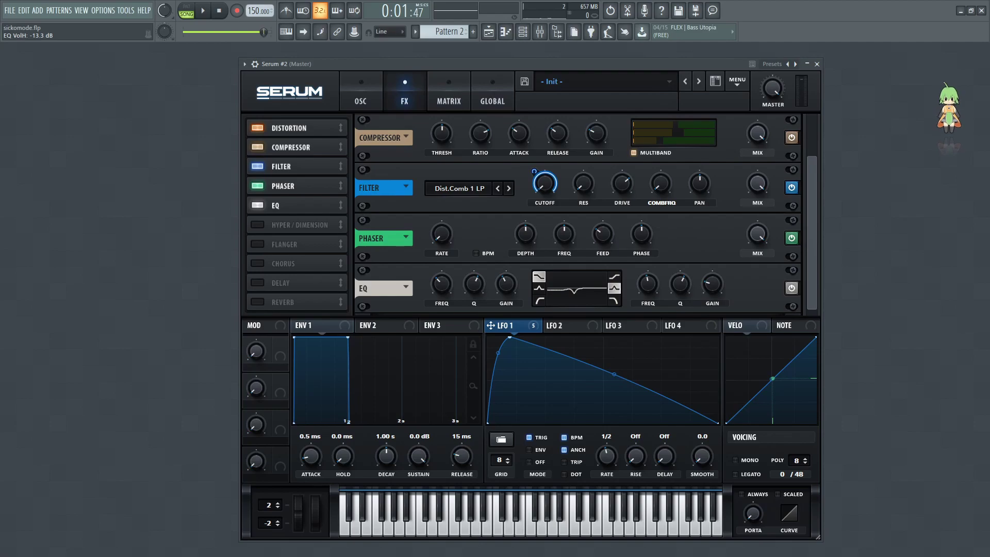
{"action": "left_click_drag", "start_coordinate": [681, 288], "coordinate": [682, 295]}
- Enable the Reverb directly after the EQ and turn its mix down to a few percent
{"action": "left_click", "coordinate": [284, 302]}
{"action": "left_click_drag", "start_coordinate": [284, 301], "coordinate": [298, 217]}
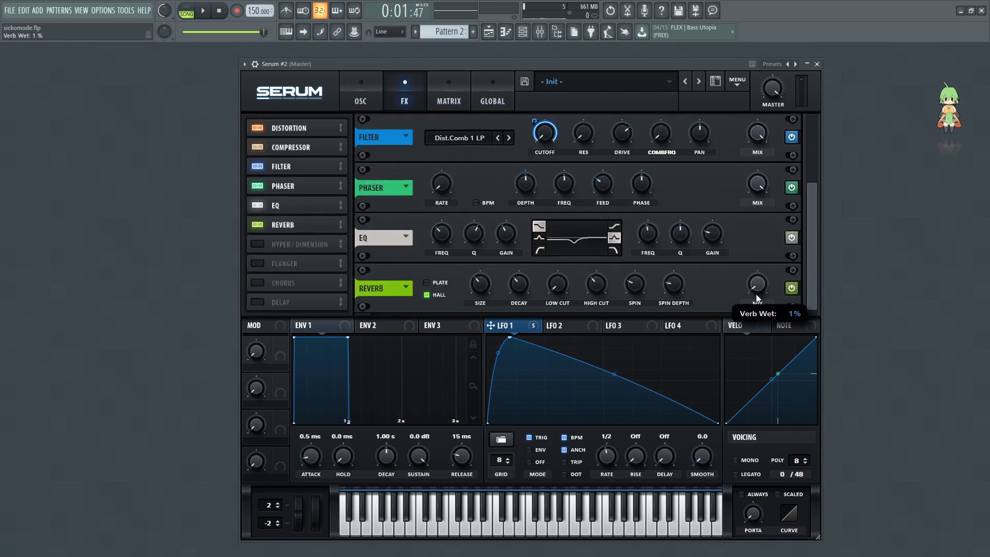
{"action": "left_click_drag", "start_coordinate": [755, 289], "coordinate": [756, 284]}
- Raise oscillator A by one octave and change its wavetable to Reese
{"action": "left_click", "coordinate": [375, 94]}
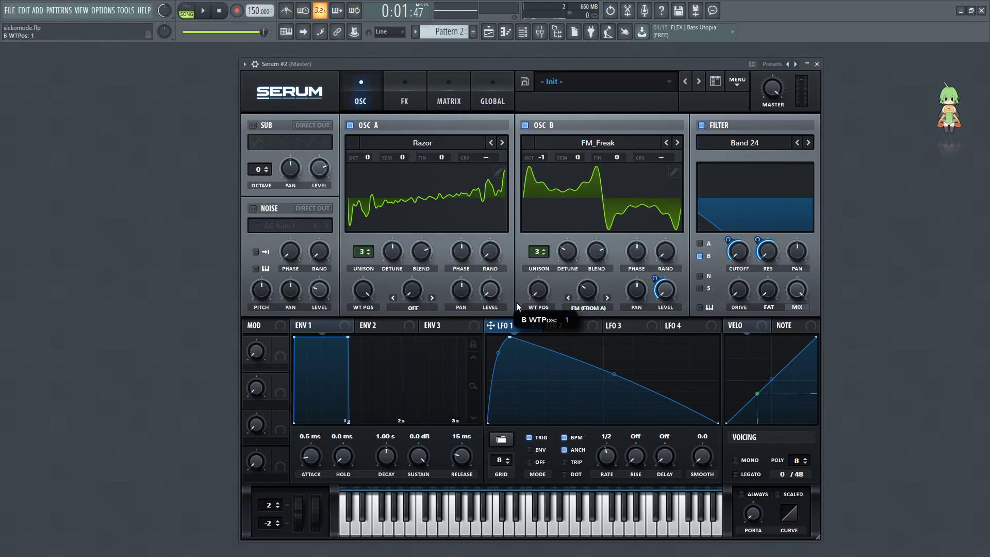
{"action": "mouse_move", "coordinate": [365, 155]}
{"action": "left_mouse_down"}
{"action": "mouse_move", "coordinate": [369, 181]}
{"action": "mouse_move", "coordinate": [378, 141]}
{"action": "mouse_move", "coordinate": [371, 165]}
{"action": "left_mouse_up"}
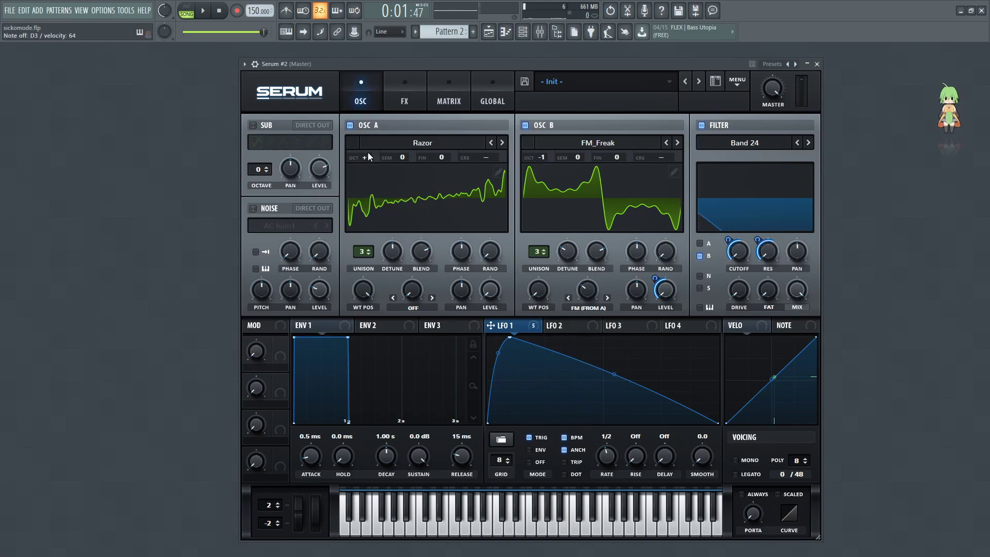
{"action": "left_click", "coordinate": [502, 140]}
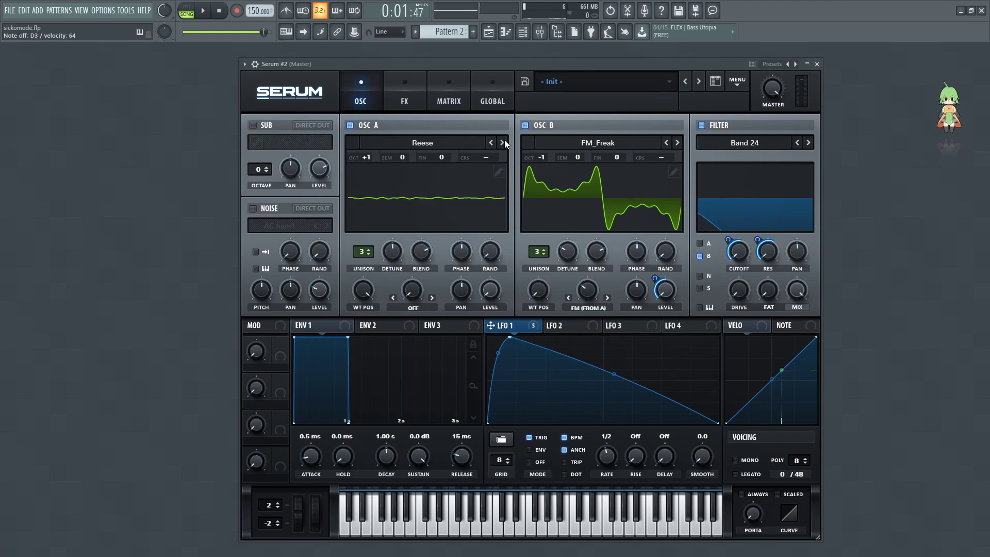
{"action": "mouse_move", "coordinate": [364, 155]}
{"action": "left_mouse_down"}
{"action": "mouse_move", "coordinate": [362, 177]}
{"action": "mouse_move", "coordinate": [370, 165]}
{"action": "left_mouse_up"}
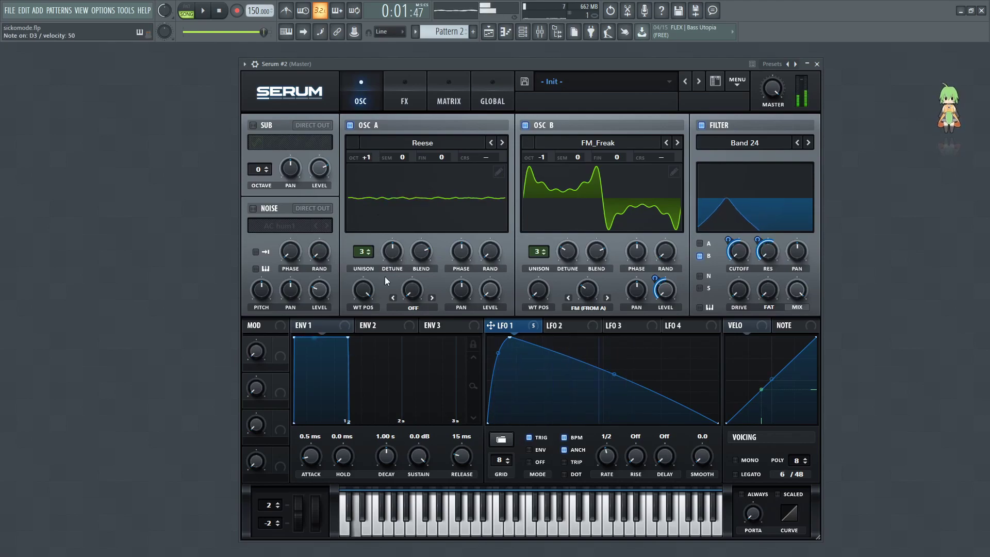
- Try other digital wavetables on oscillator B, including Evol Sweep, Mario and PerfectSQSteps
{"action": "left_click", "coordinate": [668, 142]}
{"action": "left_click", "coordinate": [651, 142]}
{"action": "mouse_move", "coordinate": [567, 167]}
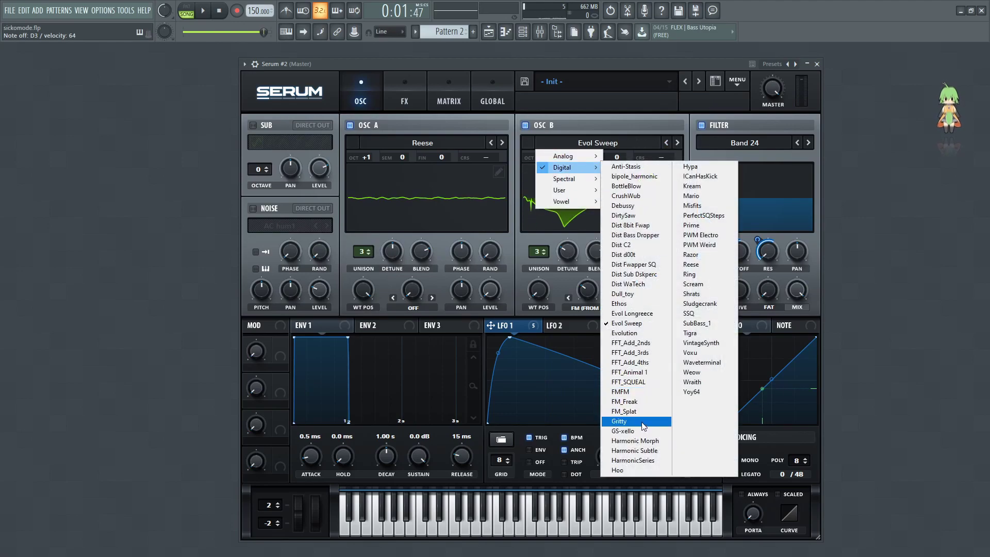
{"action": "left_click", "coordinate": [690, 196]}
{"action": "left_click_drag", "start_coordinate": [553, 178], "coordinate": [539, 274]}
{"action": "left_click", "coordinate": [677, 142]}
{"action": "left_click", "coordinate": [677, 143]}
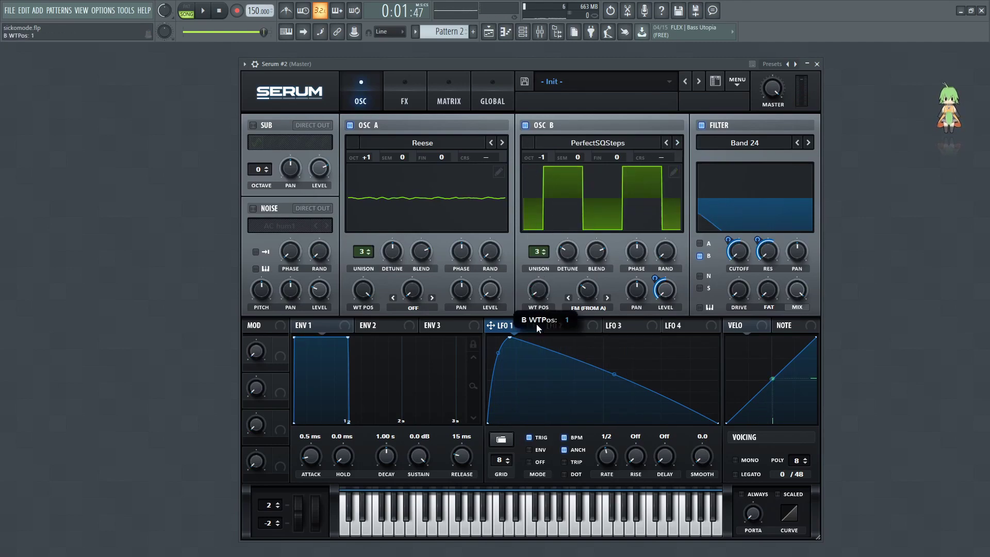
- Toggle oscillator B off and back on, and try the FFT wavetables on it
{"action": "left_click", "coordinate": [539, 124]}
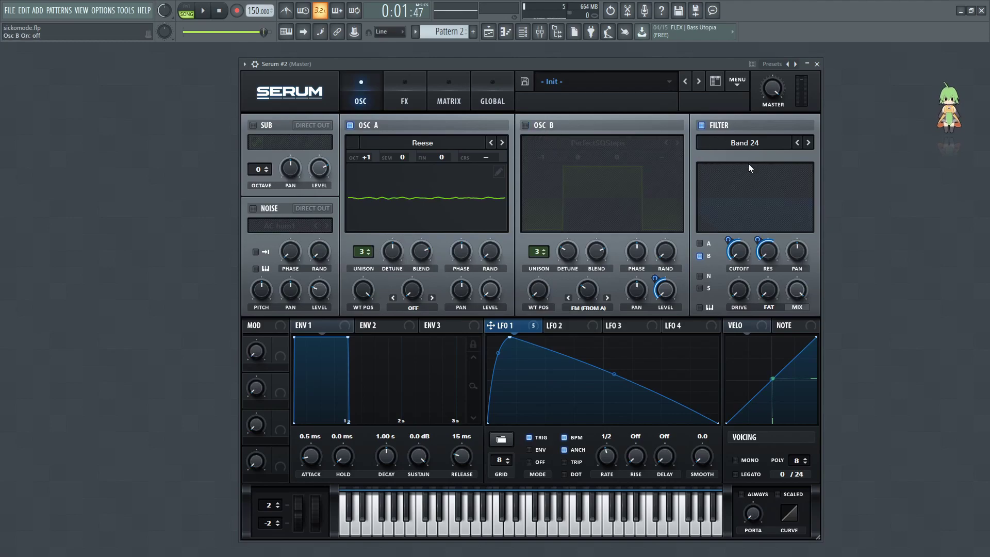
{"action": "left_click", "coordinate": [526, 125]}
{"action": "left_click", "coordinate": [565, 142]}
{"action": "mouse_move", "coordinate": [567, 168]}
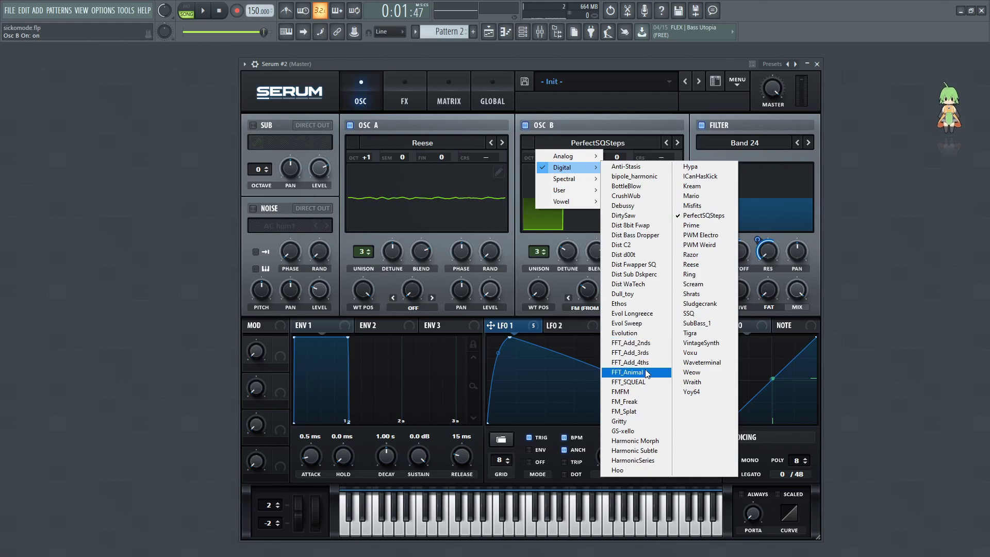
{"action": "left_click", "coordinate": [652, 385]}
{"action": "left_click", "coordinate": [678, 143]}
{"action": "left_click", "coordinate": [671, 146]}
- Check the effects chain and set oscillator B's wavetable back to FM_Freak
{"action": "left_click", "coordinate": [416, 93]}
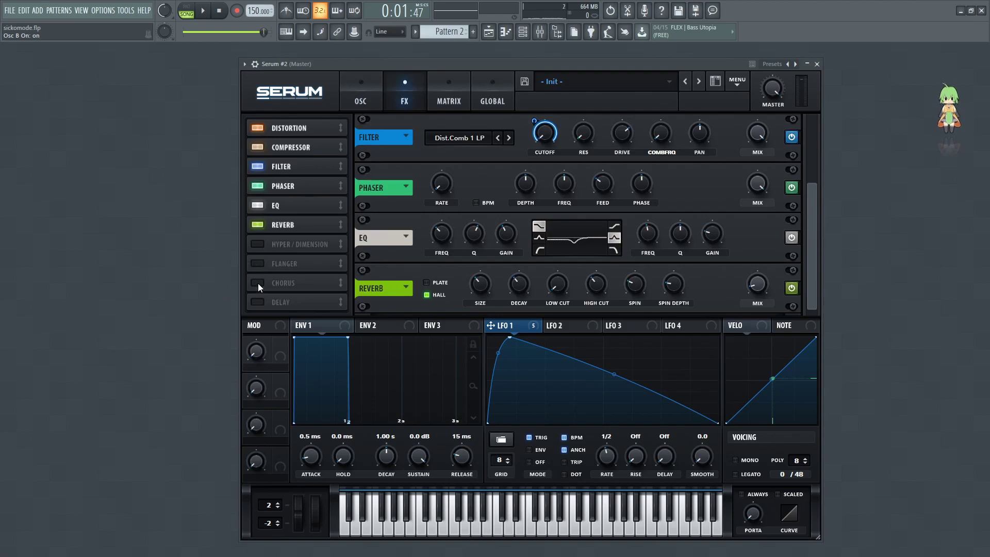
{"action": "left_click", "coordinate": [377, 101]}
{"action": "left_click", "coordinate": [667, 143]}
{"action": "left_click", "coordinate": [677, 143]}
{"action": "left_click", "coordinate": [593, 143]}
{"action": "mouse_move", "coordinate": [564, 168]}
{"action": "left_click", "coordinate": [641, 402]}
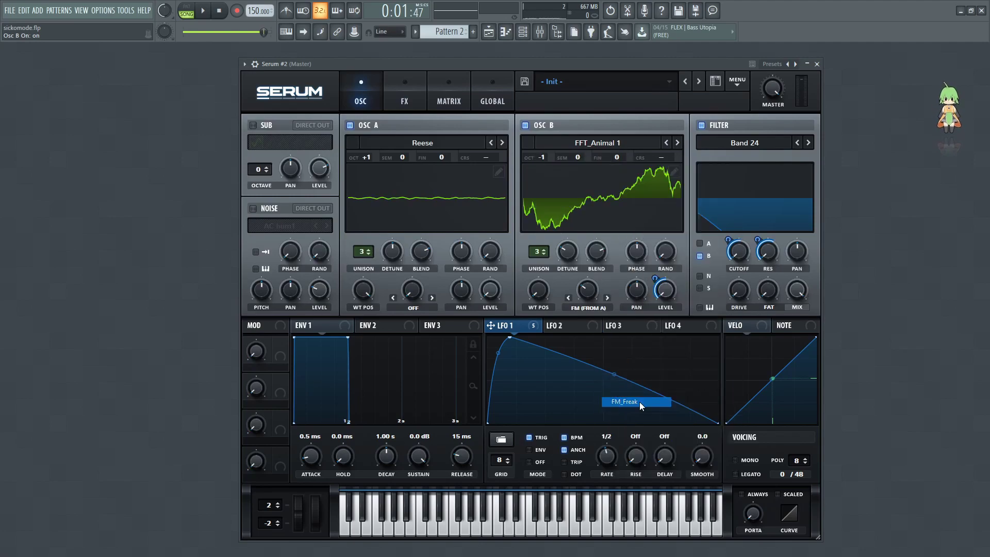